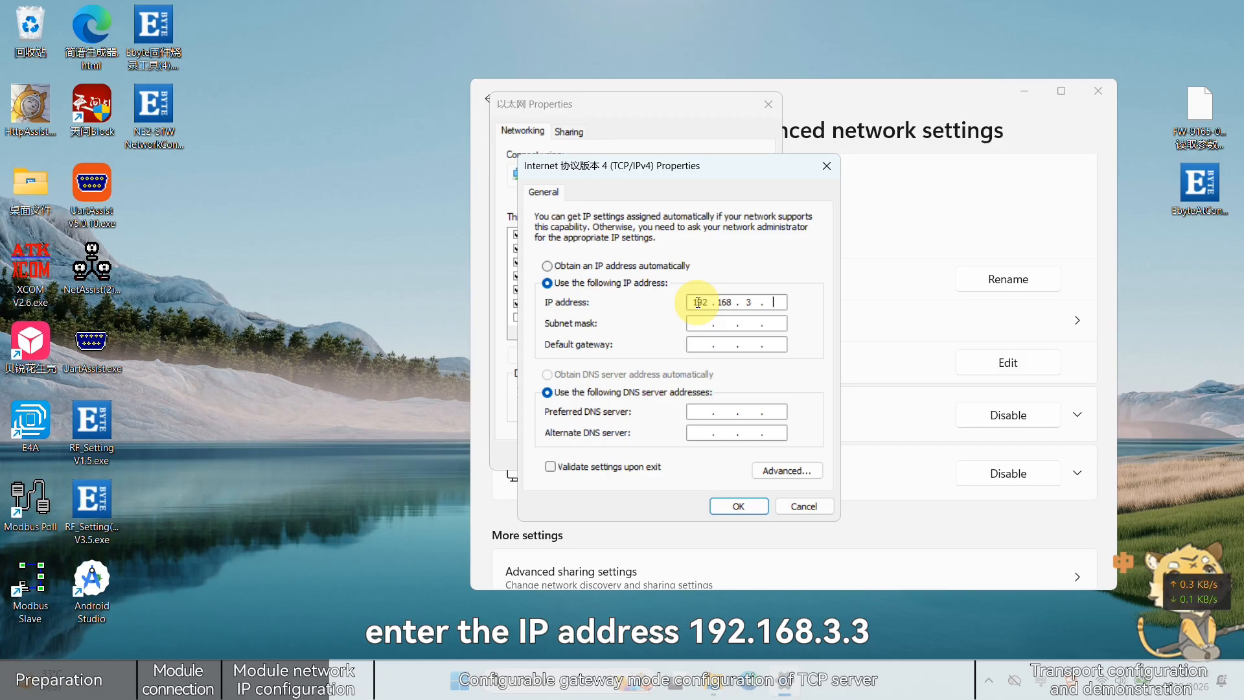
Finish the Ethernet adapter's static IPv4 setup with address 192.168.3.3 and subnet mask 255.255.255.0, and close the network settings.
text(3)
key(Tab)
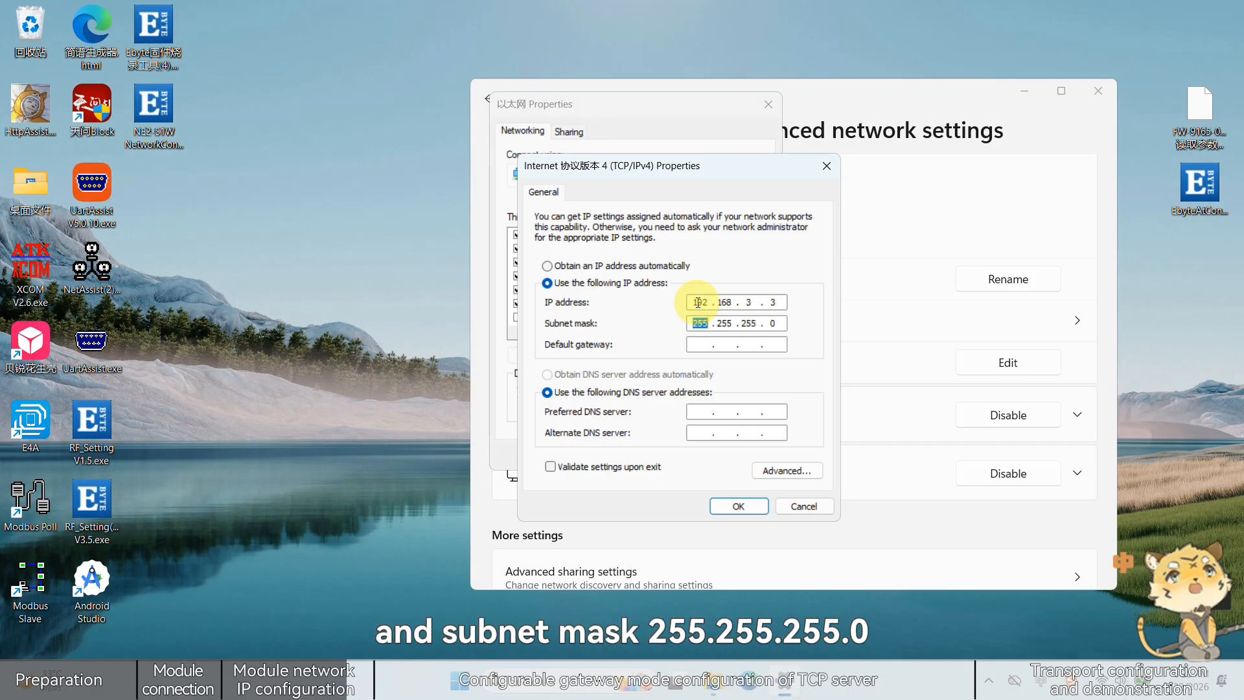
key(Return)
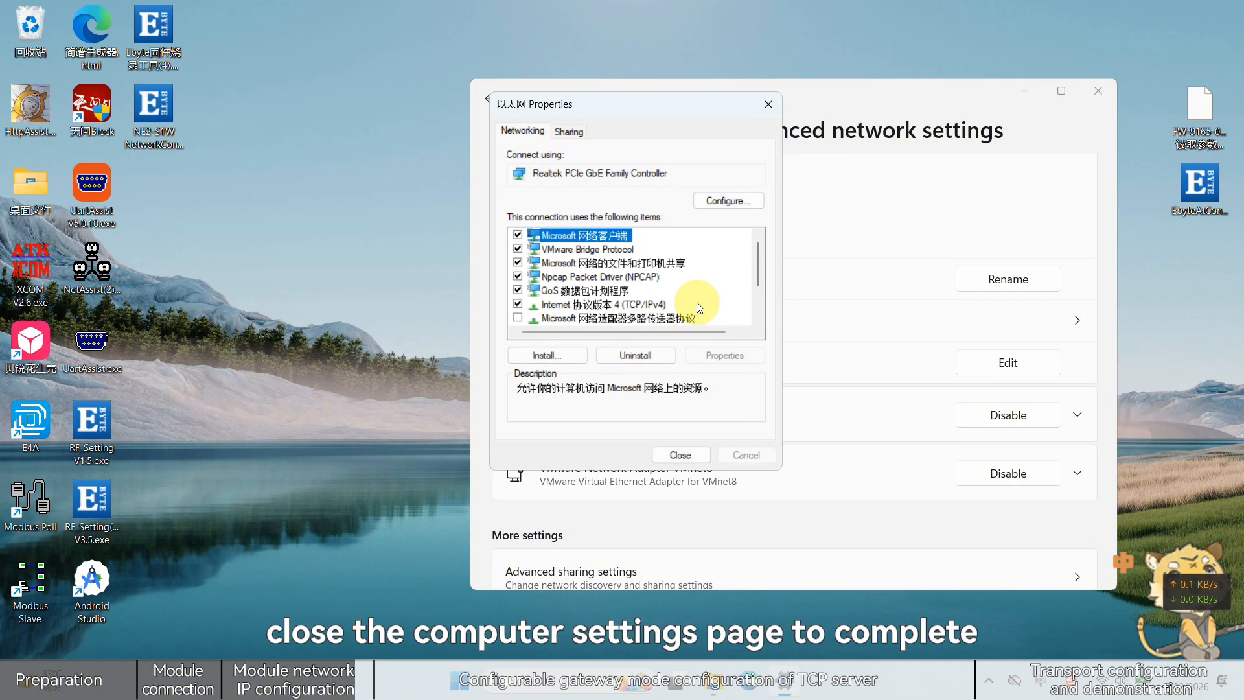
click(681, 455)
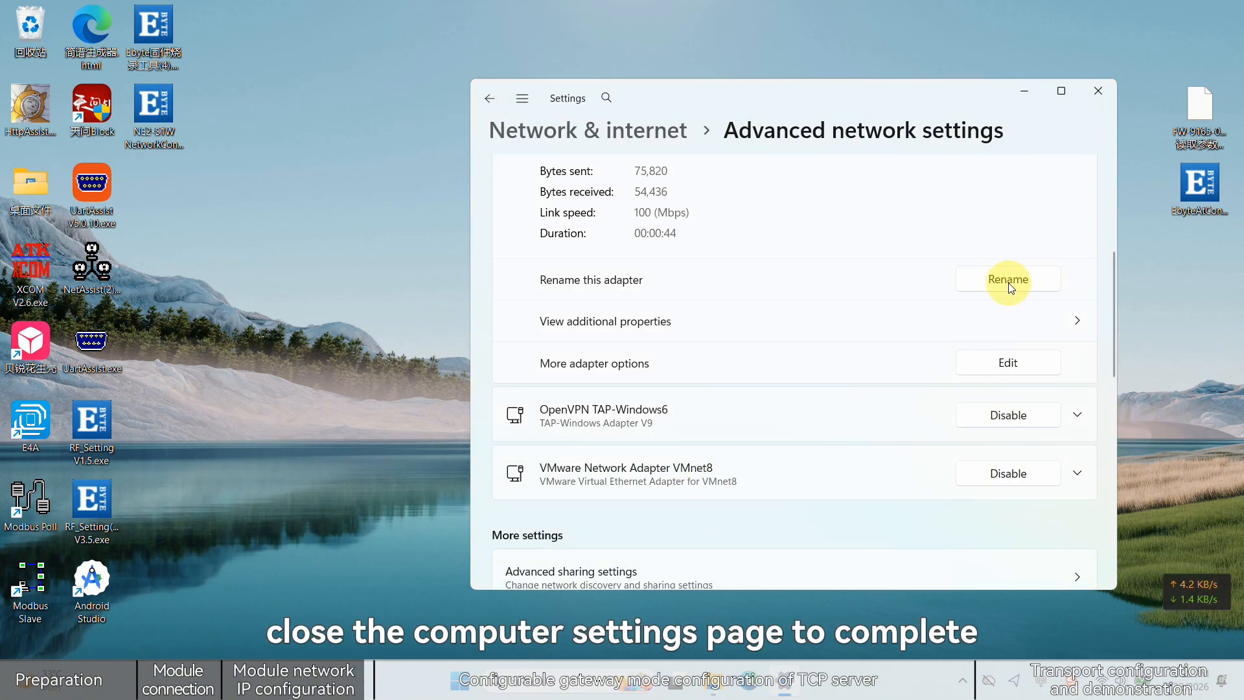
click(1099, 97)
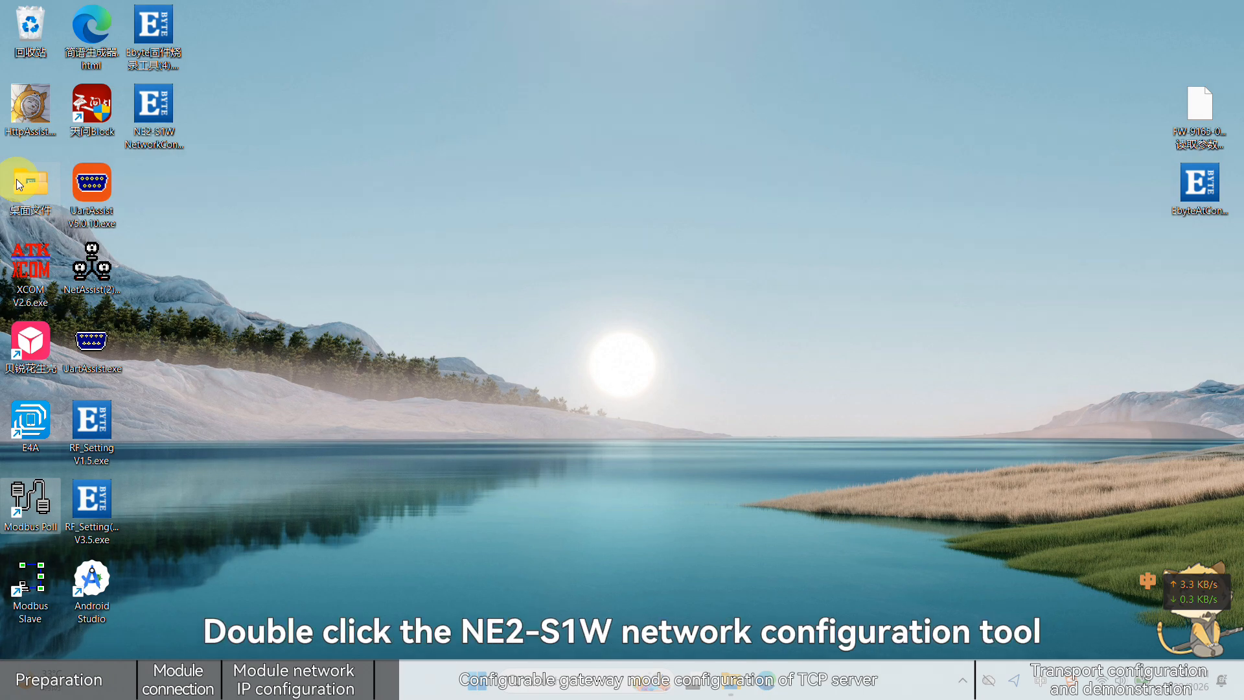
Open the NE2-S1W network configuration tool and search for devices with 192.168.3.3 as the bind IP.
double_click(153, 121)
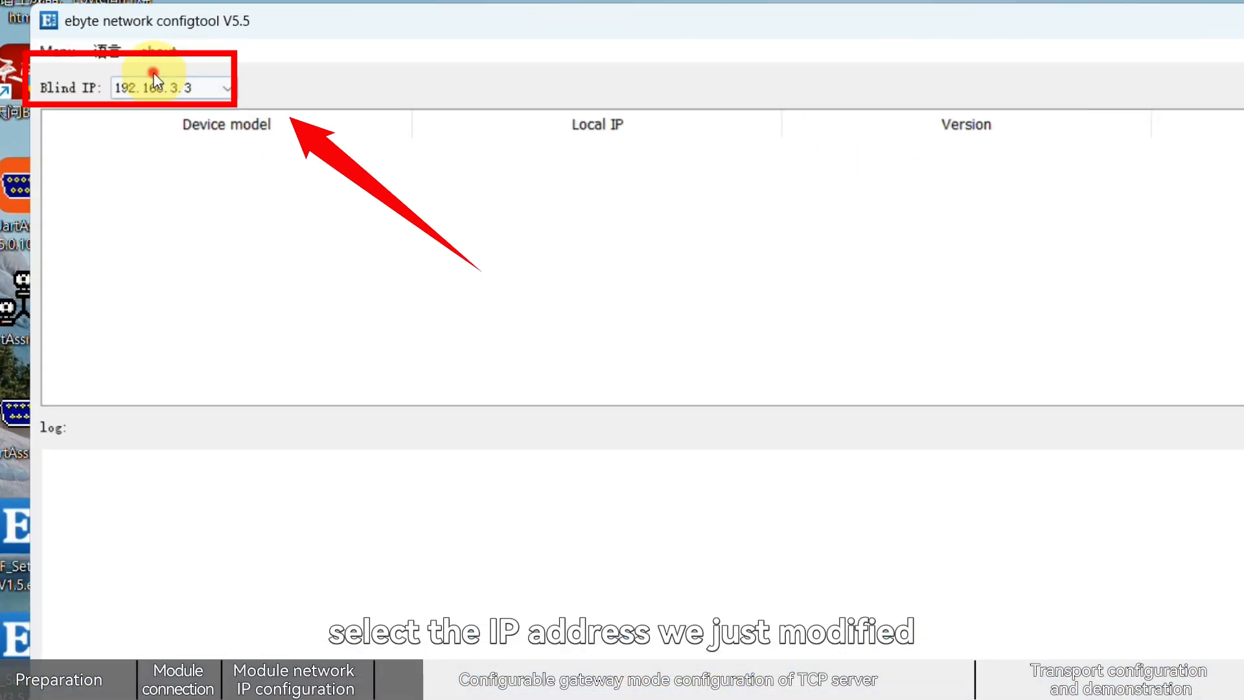
click(195, 116)
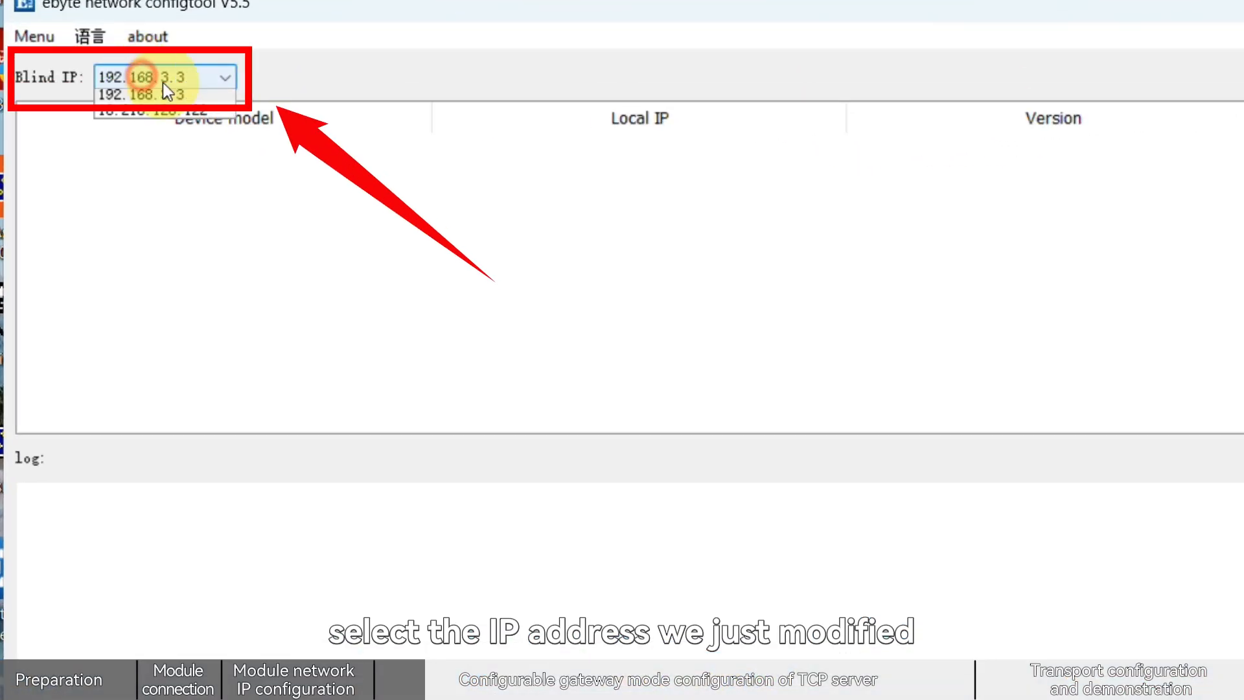
click(215, 127)
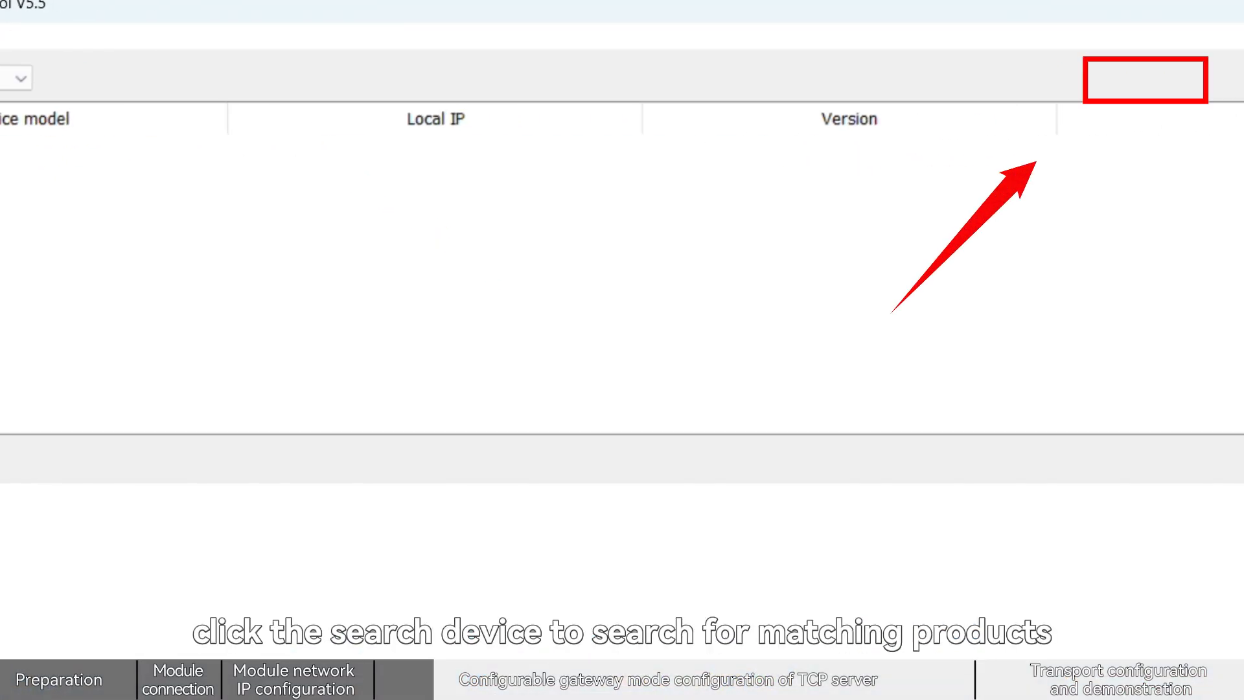
click(1142, 86)
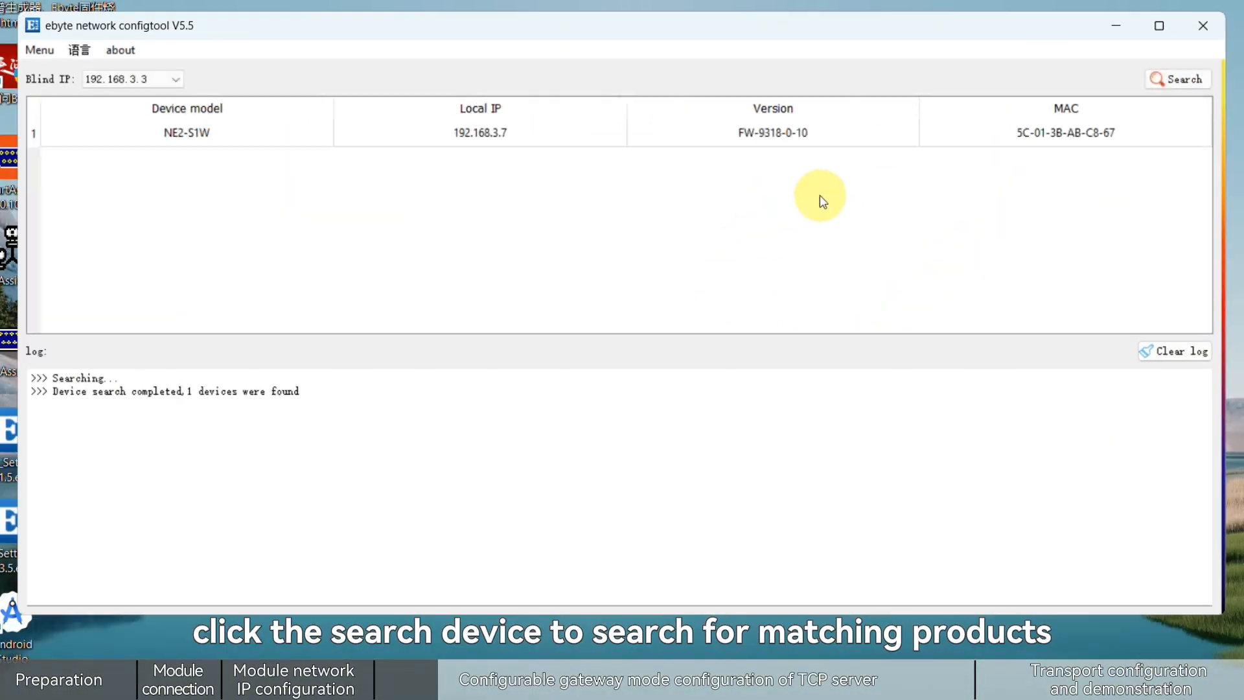
Load the parameters of the NE2-S1W device and select Eth Only as its network access method.
double_click(1114, 138)
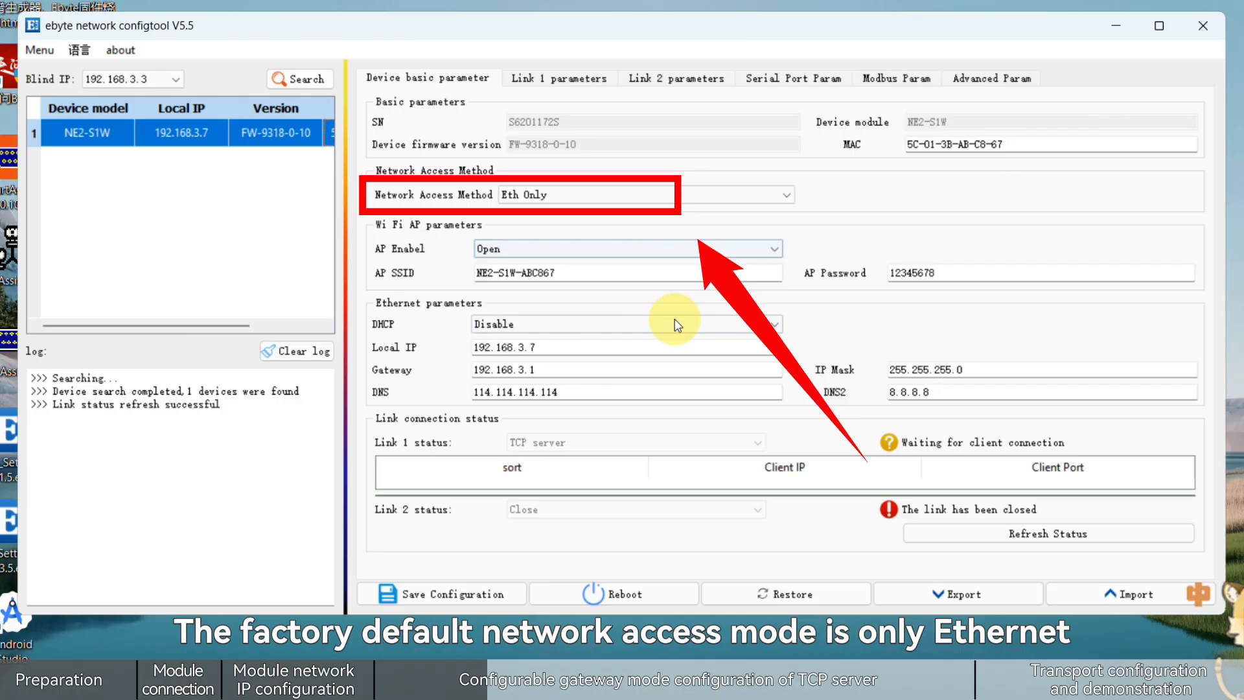
click(582, 195)
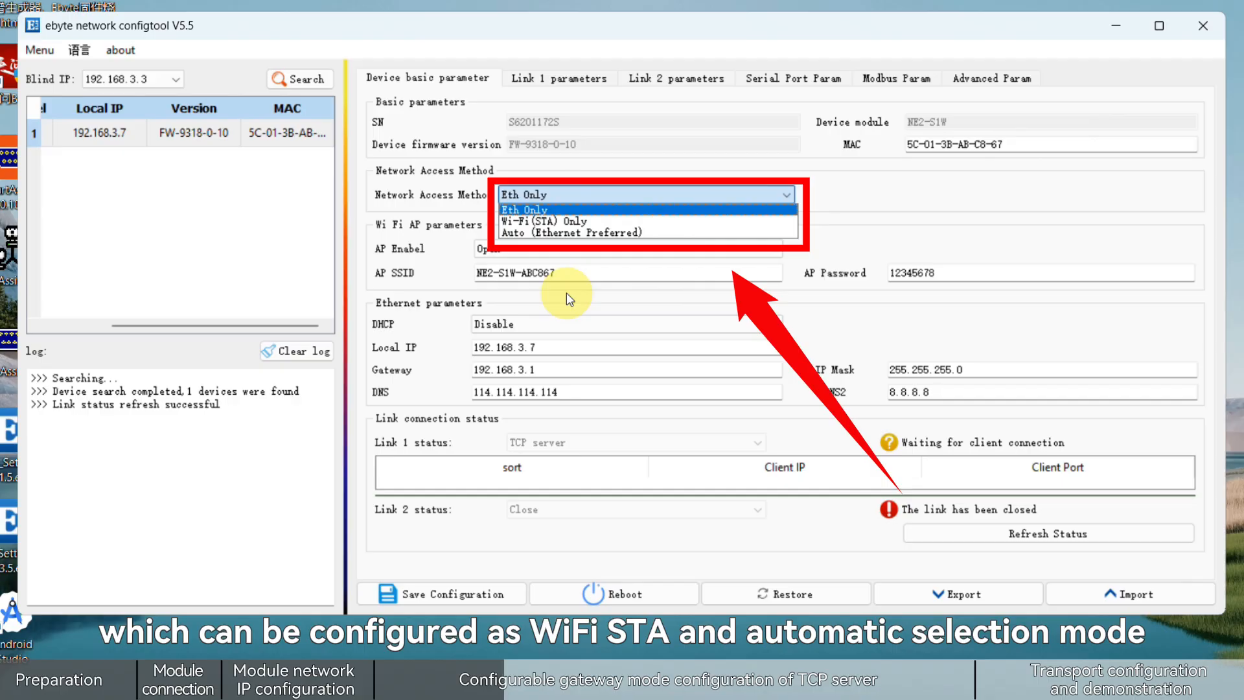
click(616, 209)
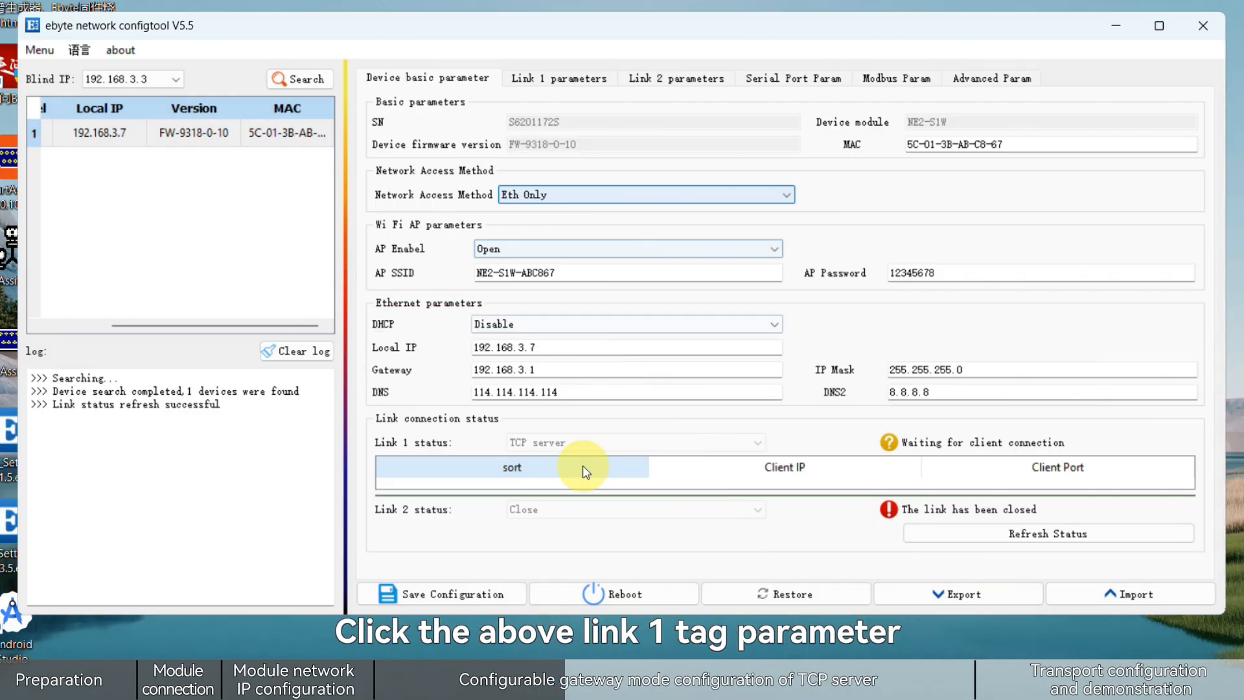
Review the Link 1 parameters and set the module's MODBUS gateway mode to Configurable gateway.
click(573, 77)
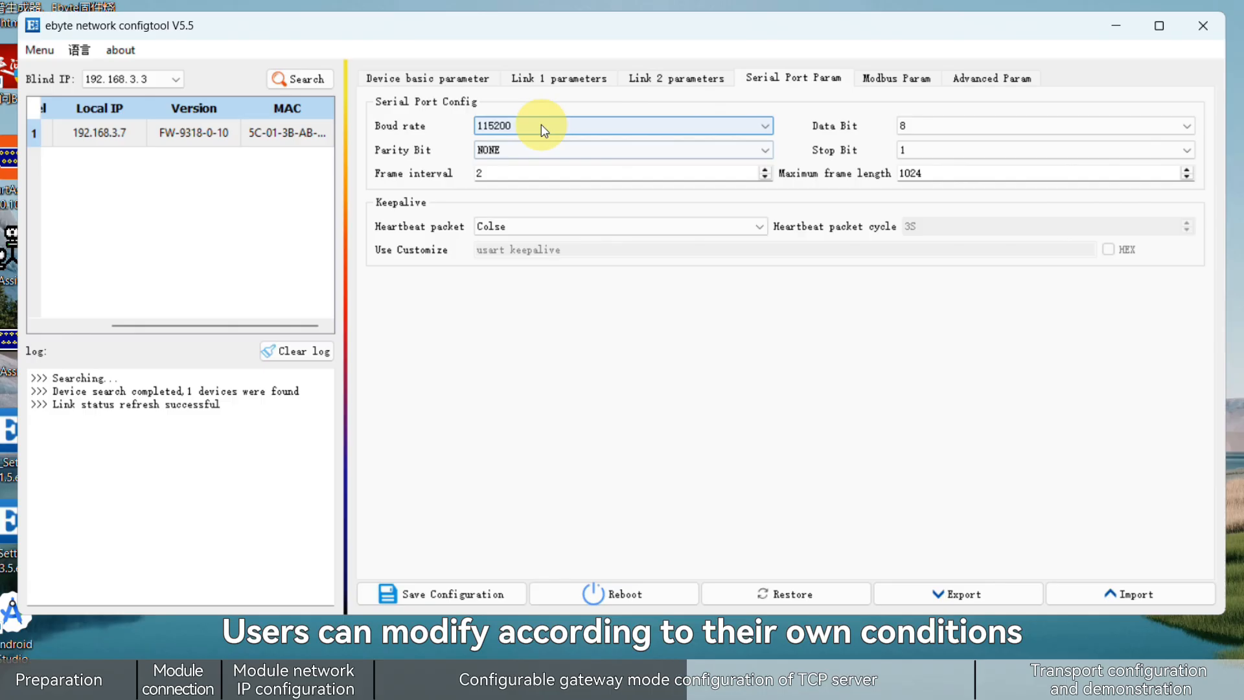
click(896, 78)
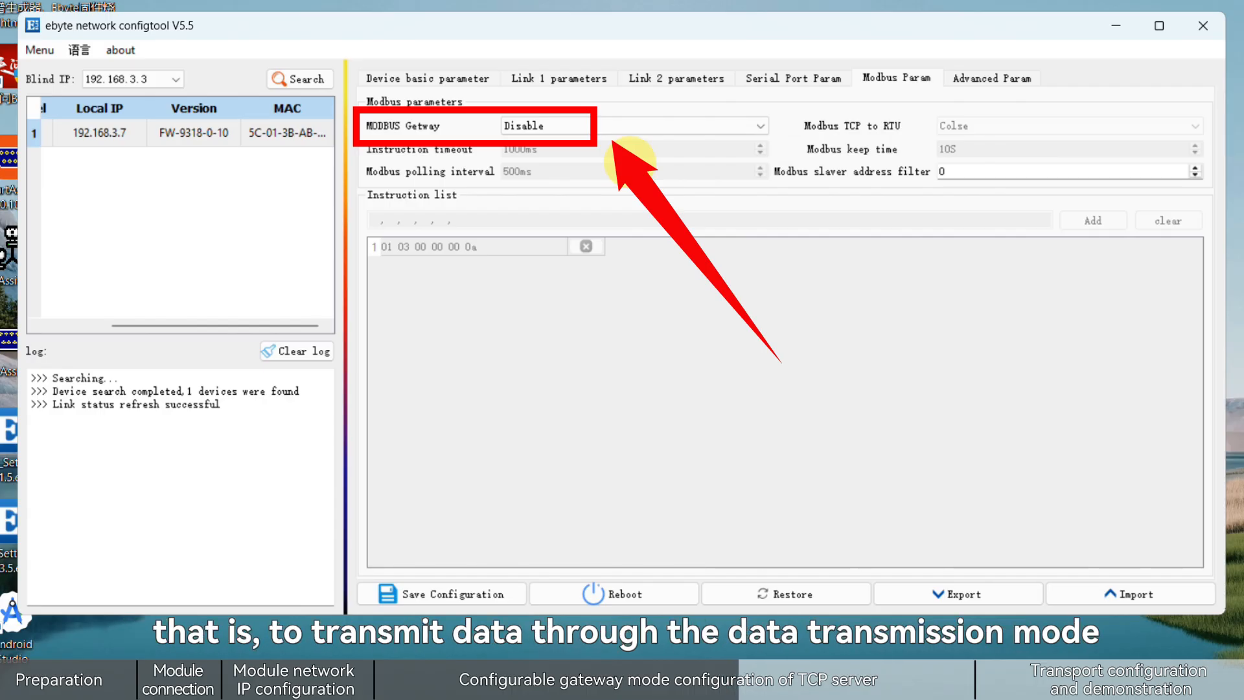
click(633, 127)
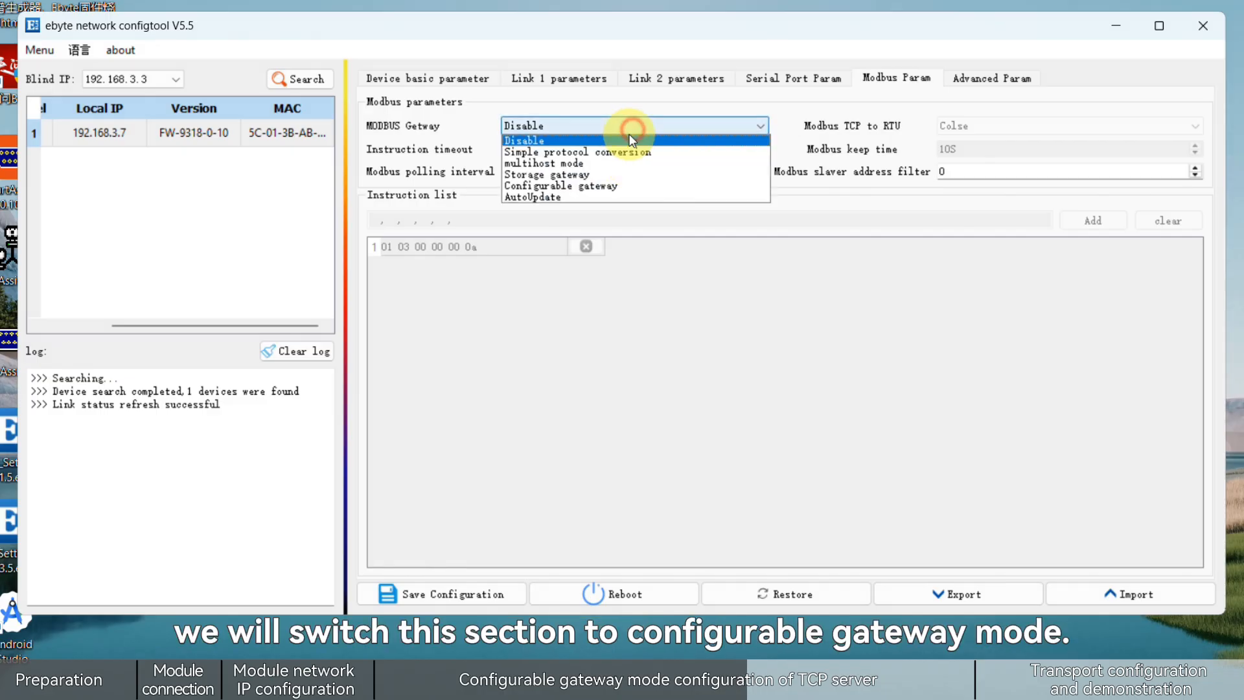
click(603, 186)
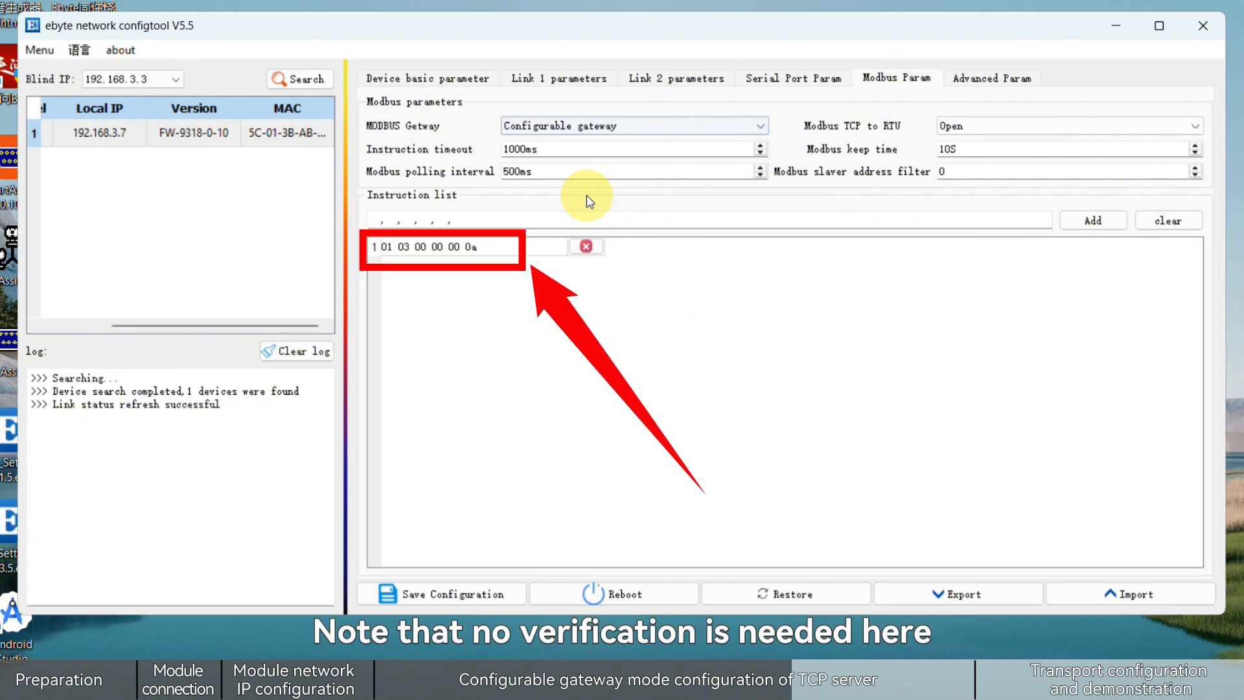
click(586, 246)
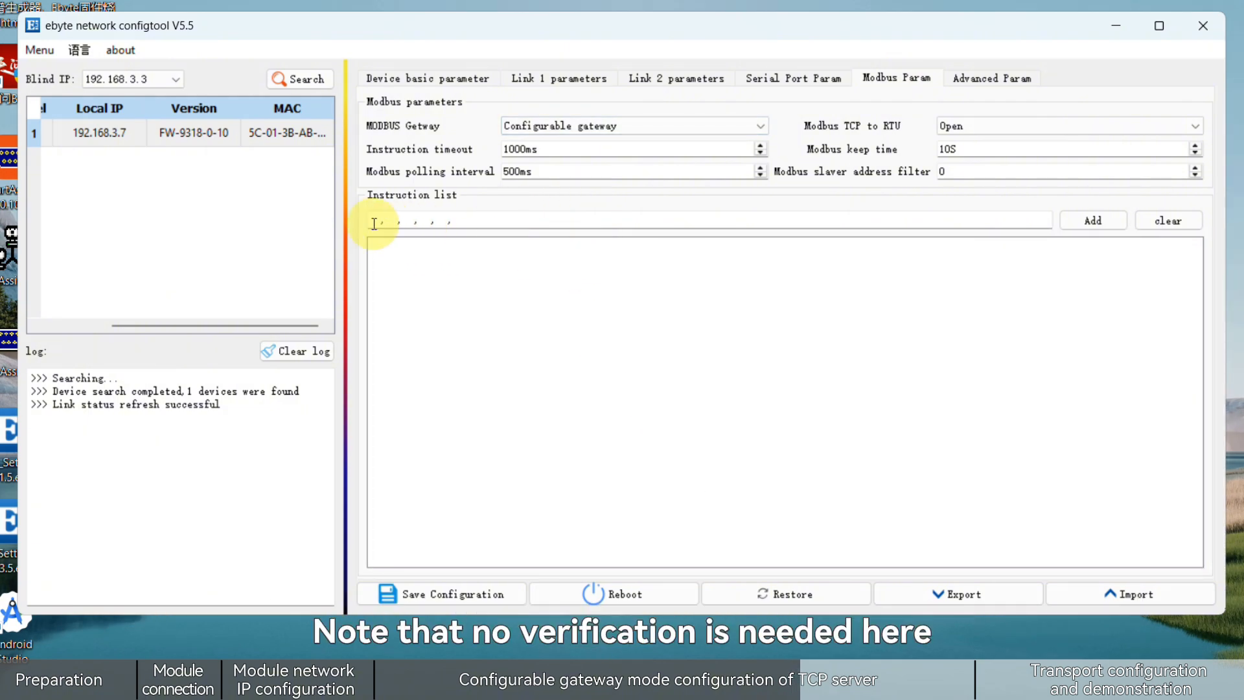
click(374, 223)
text(0)
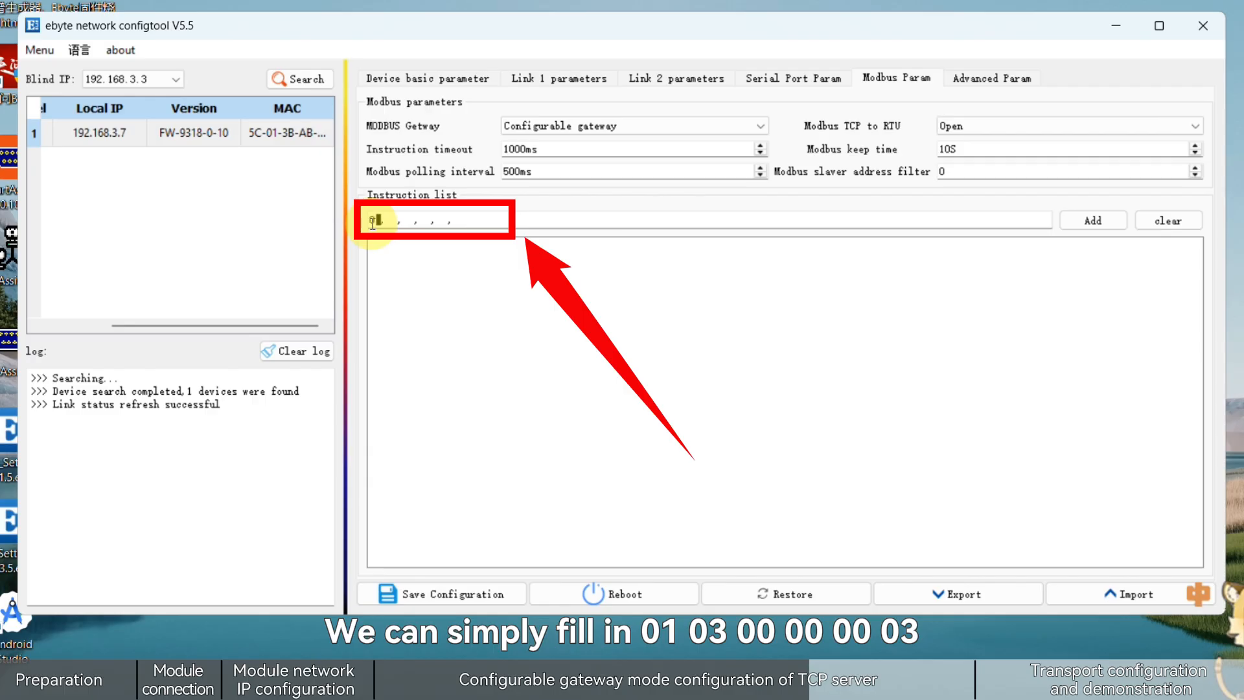
text(1, 03, 00, 00, 00, 03)
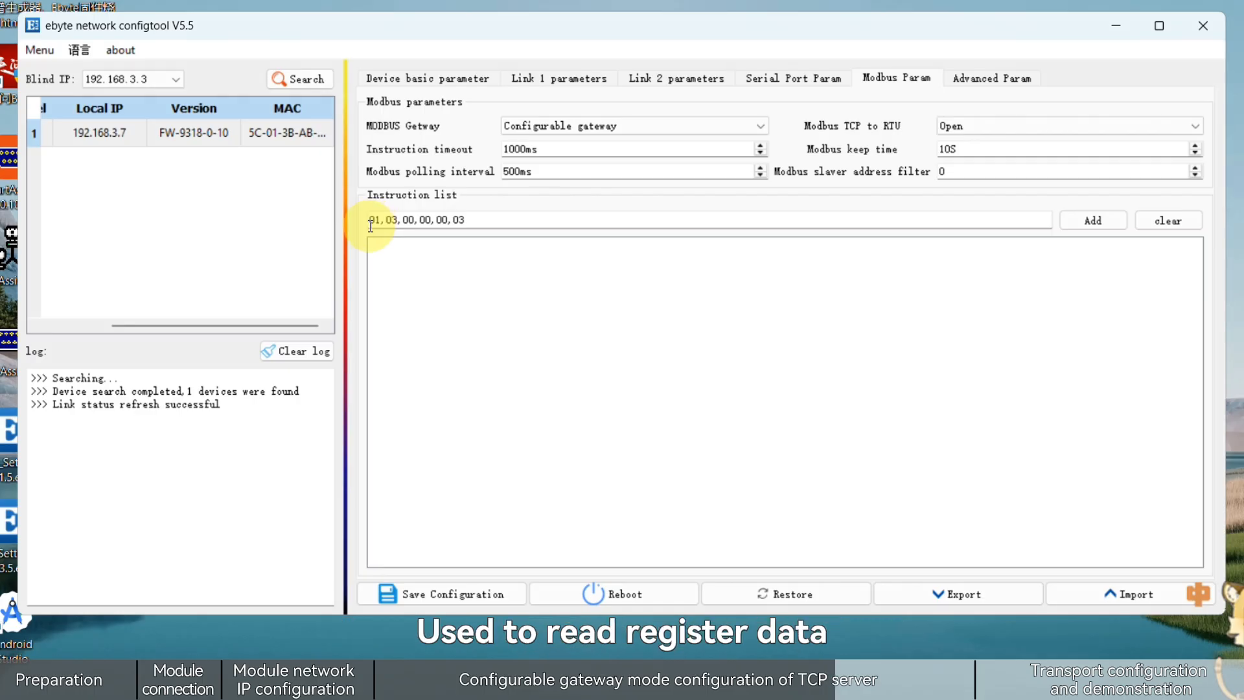
click(1076, 219)
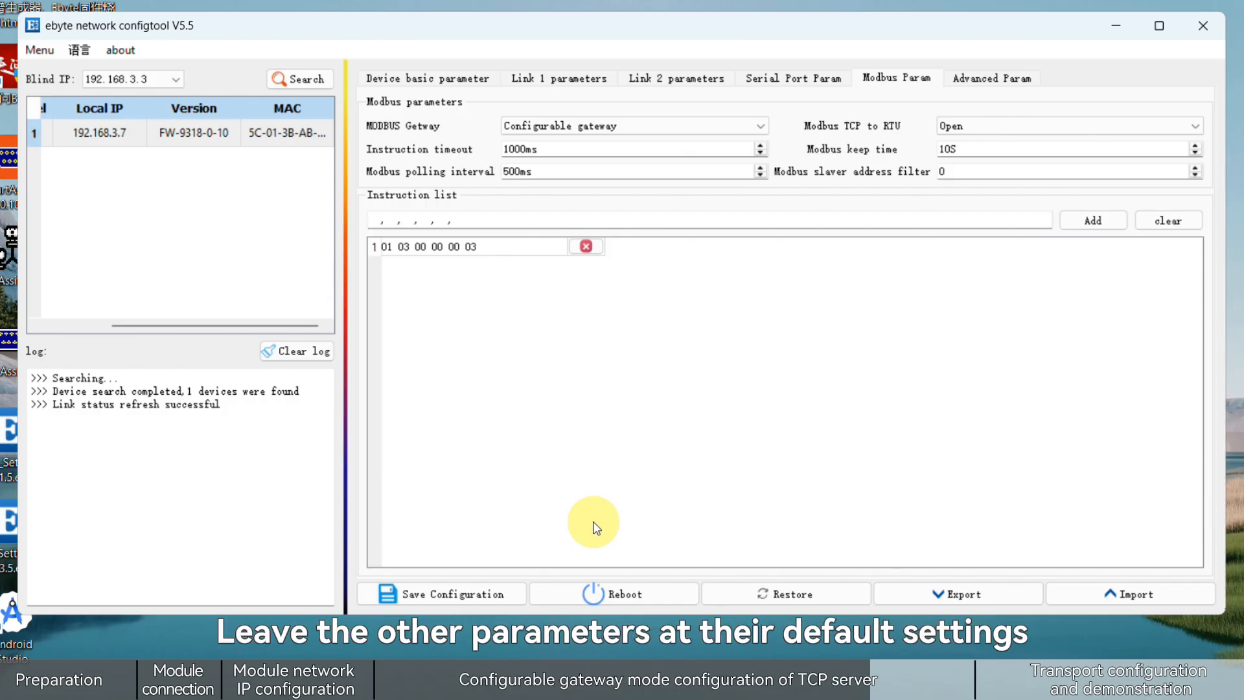
Save the module's configuration with the default advanced parameters and reboot the module.
click(990, 80)
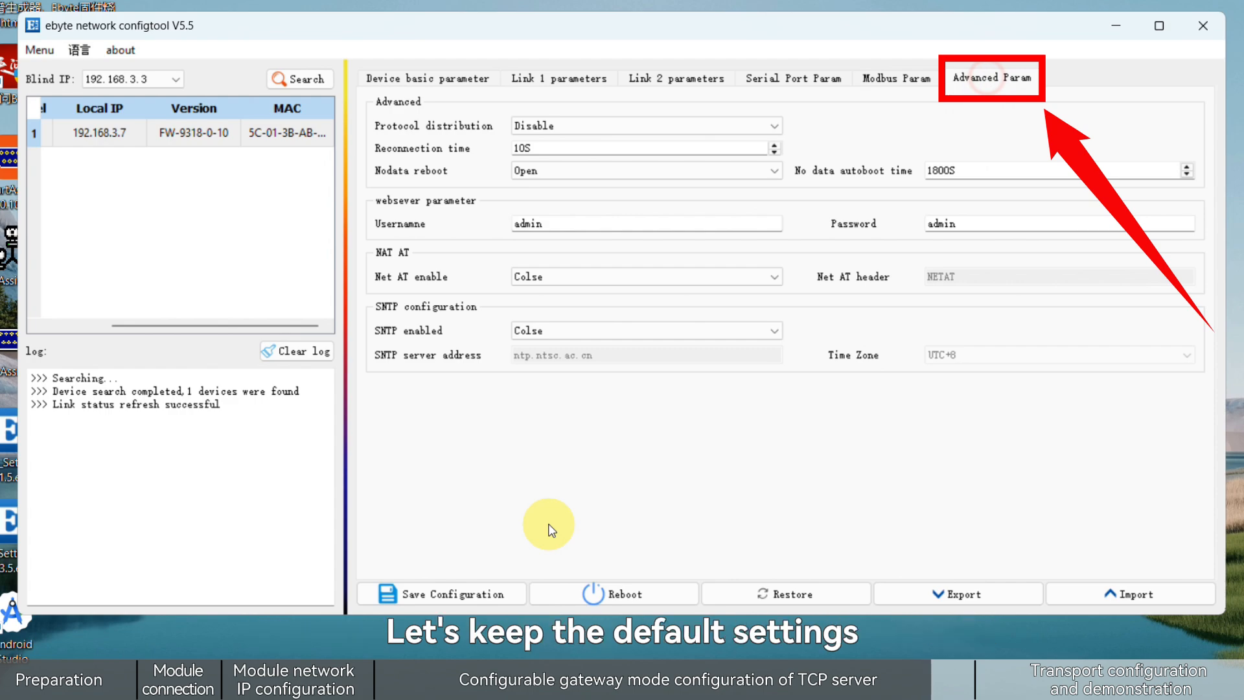
click(486, 594)
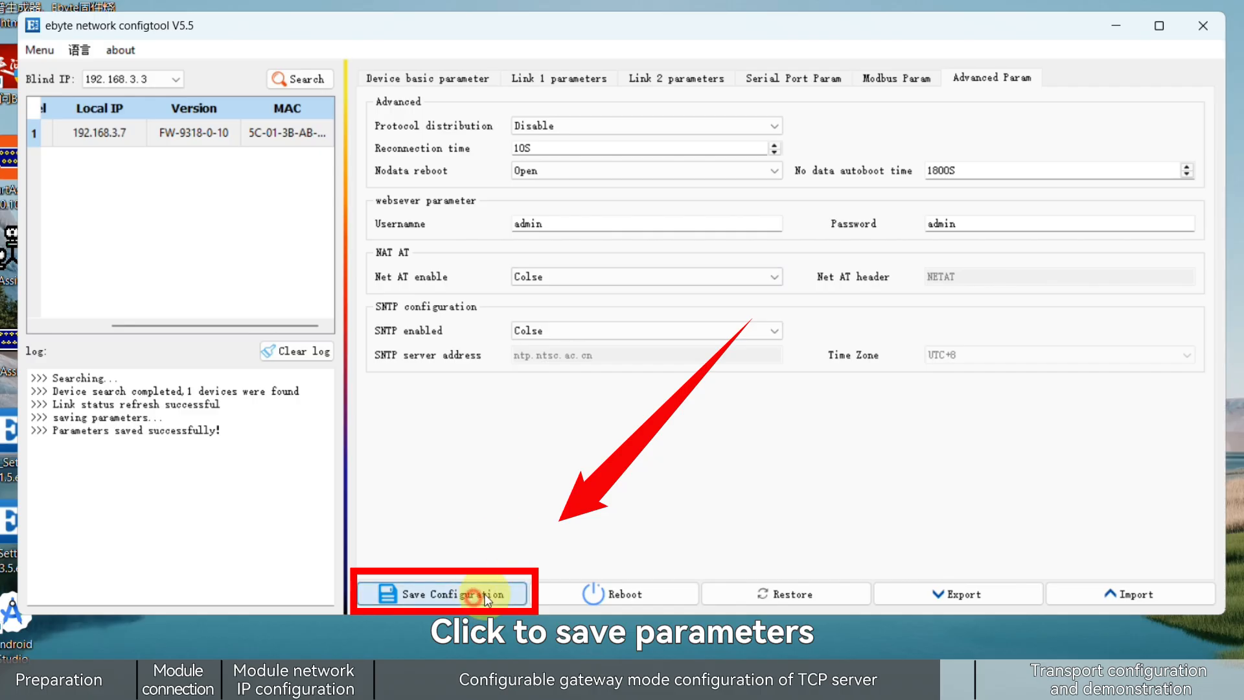
click(616, 595)
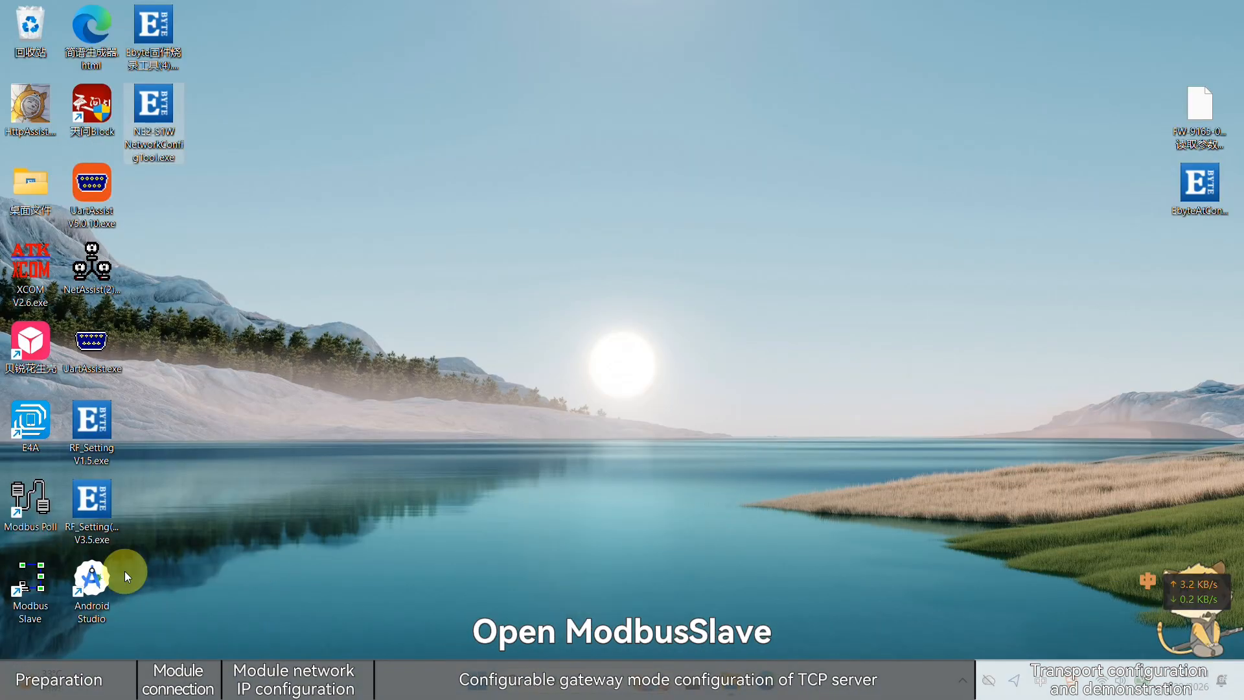
Open Modbus Slave and set its connection to Serial Port on USB-SERIAL CH340 (COM15).
double_click(33, 592)
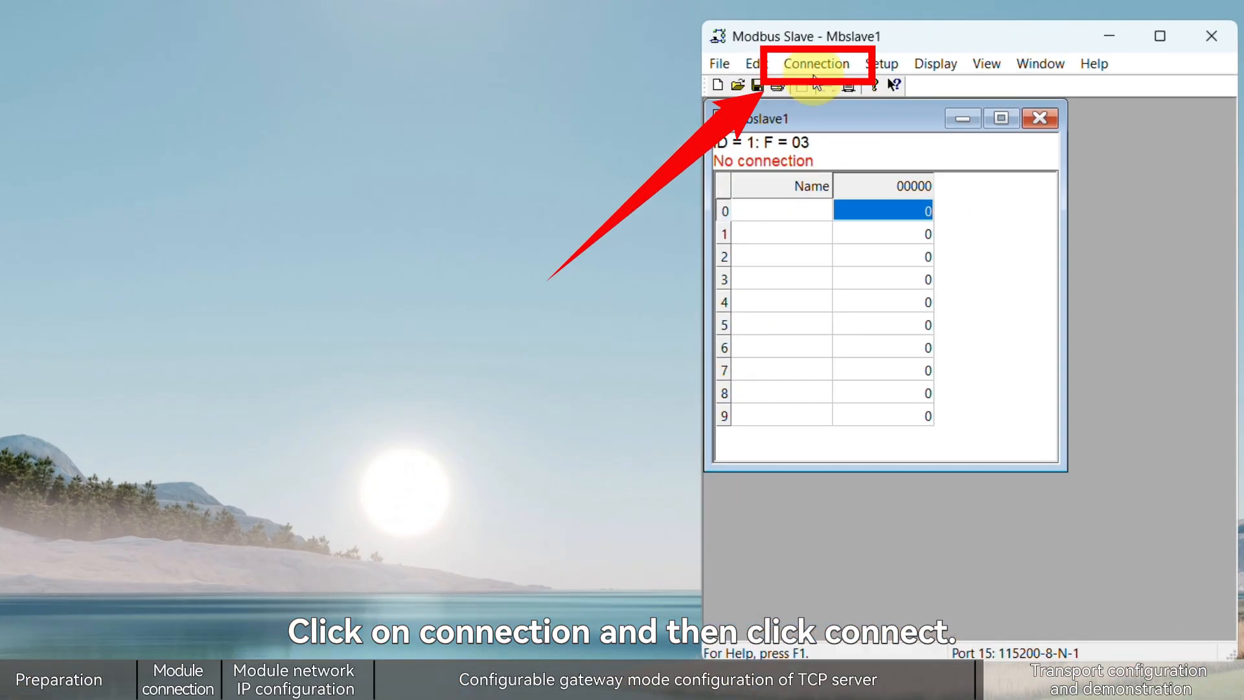
click(928, 49)
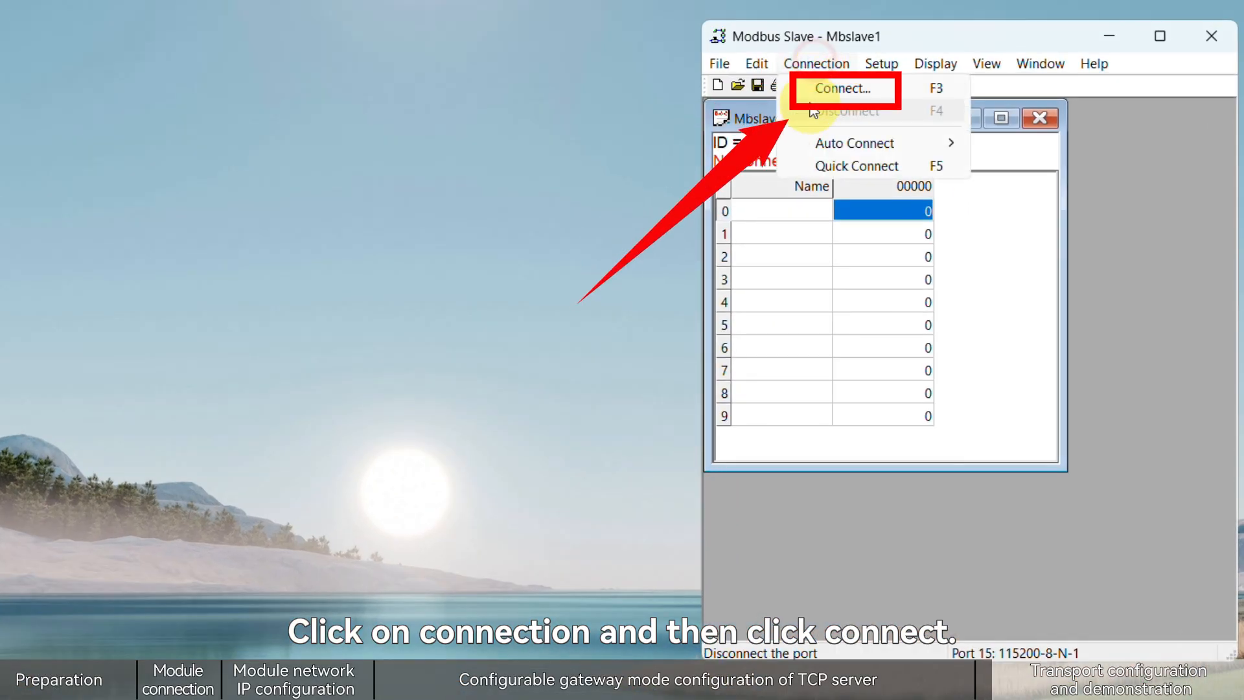
click(842, 96)
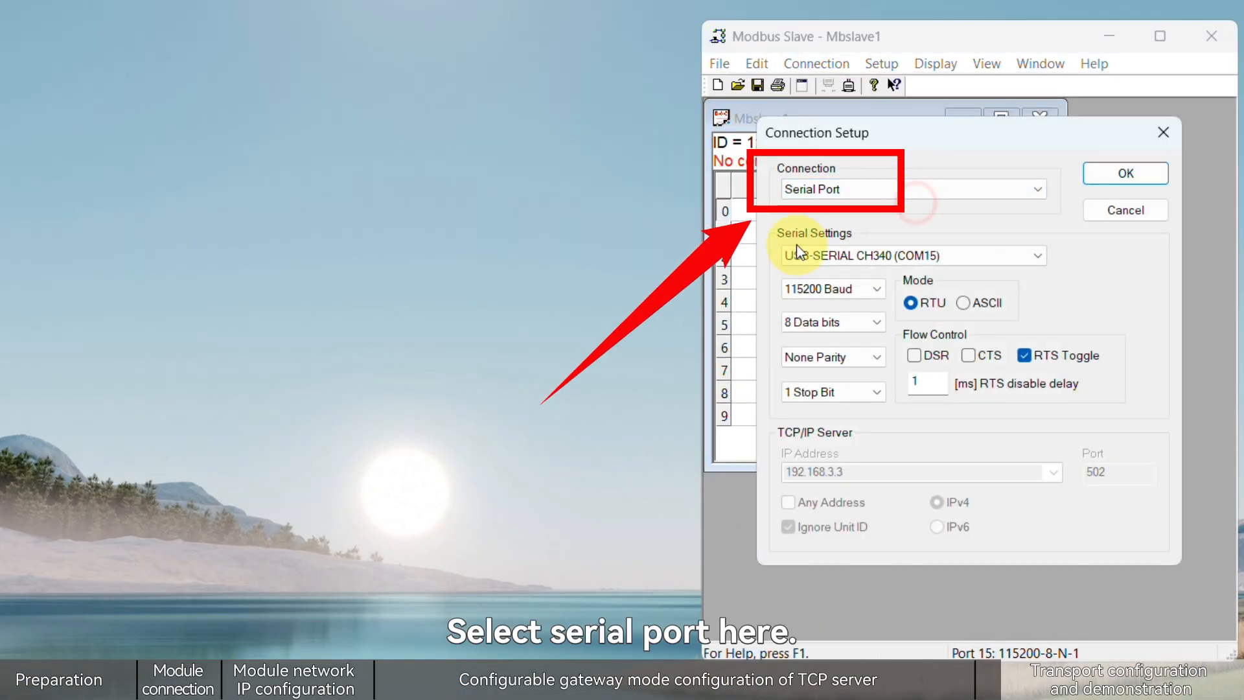
click(905, 188)
click(875, 205)
click(930, 253)
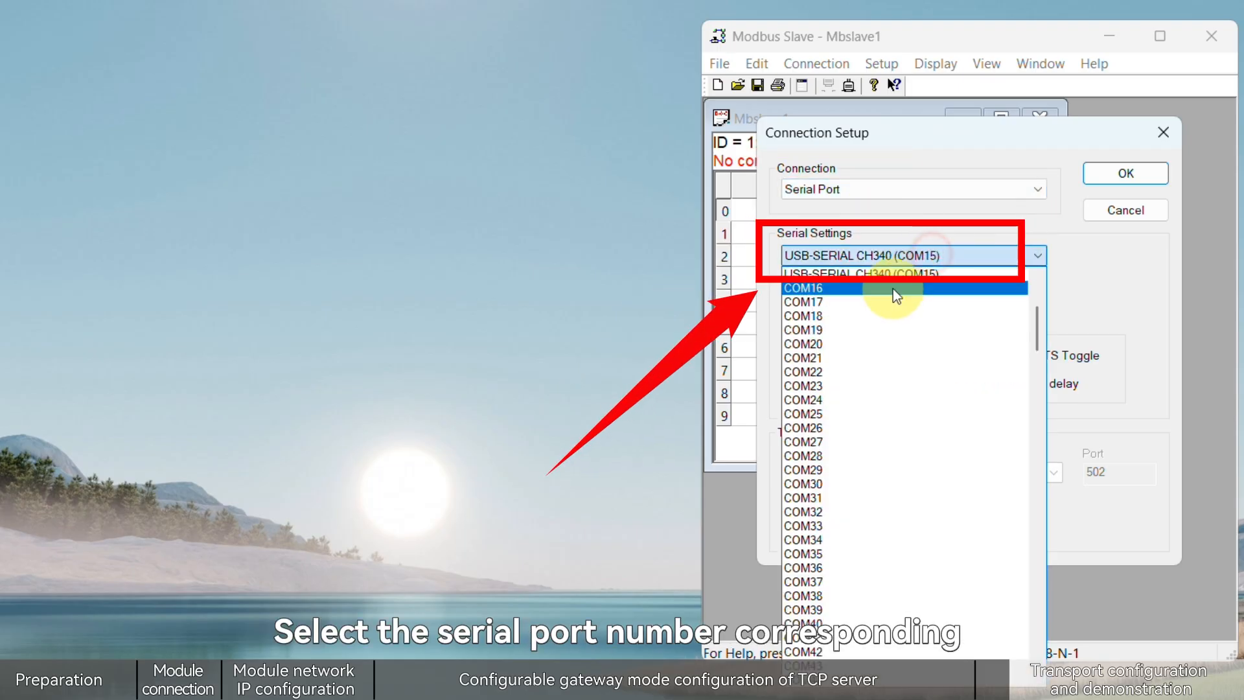
scroll(900, 312, up, 1)
click(900, 315)
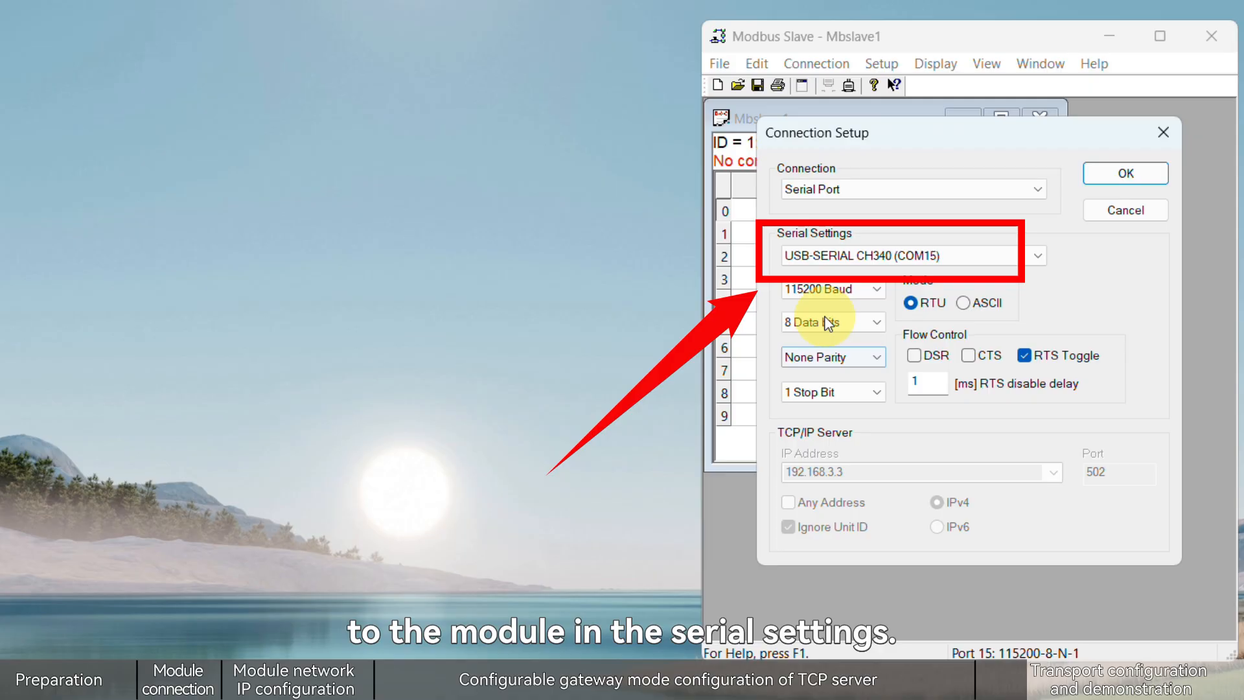
Set the serial connection's baud rate to 115200 with 8 data bits, no parity and 1 stop bit, and connect.
click(857, 288)
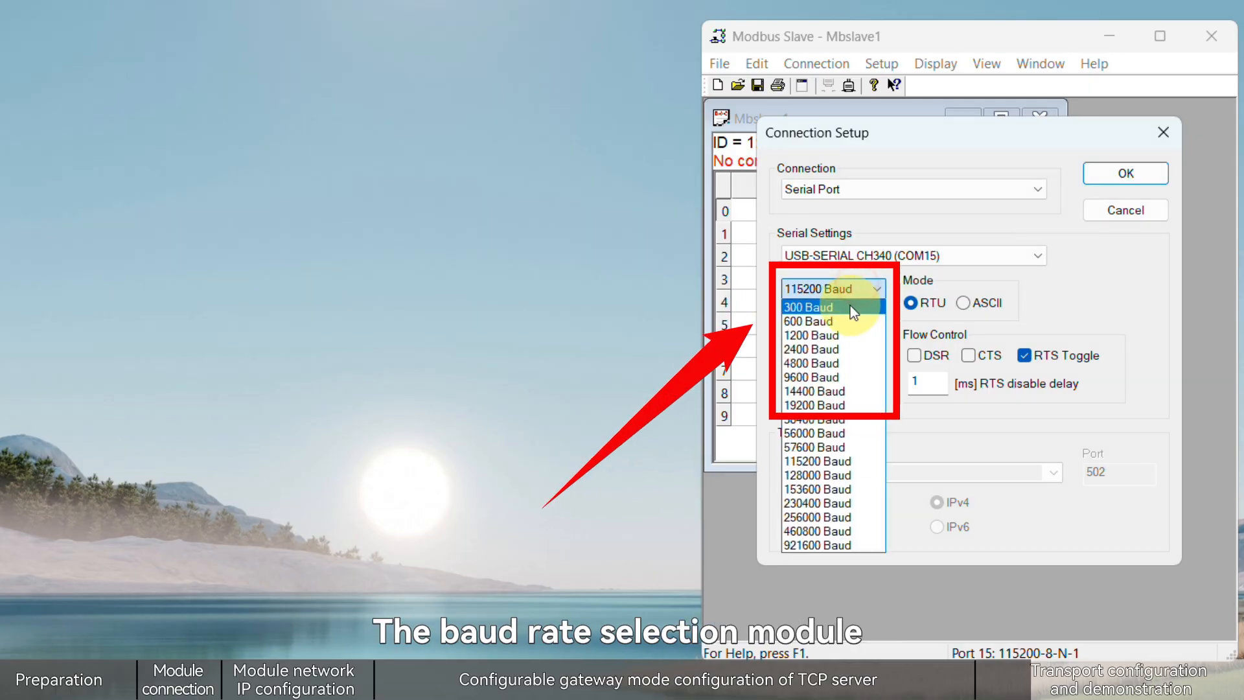
click(833, 461)
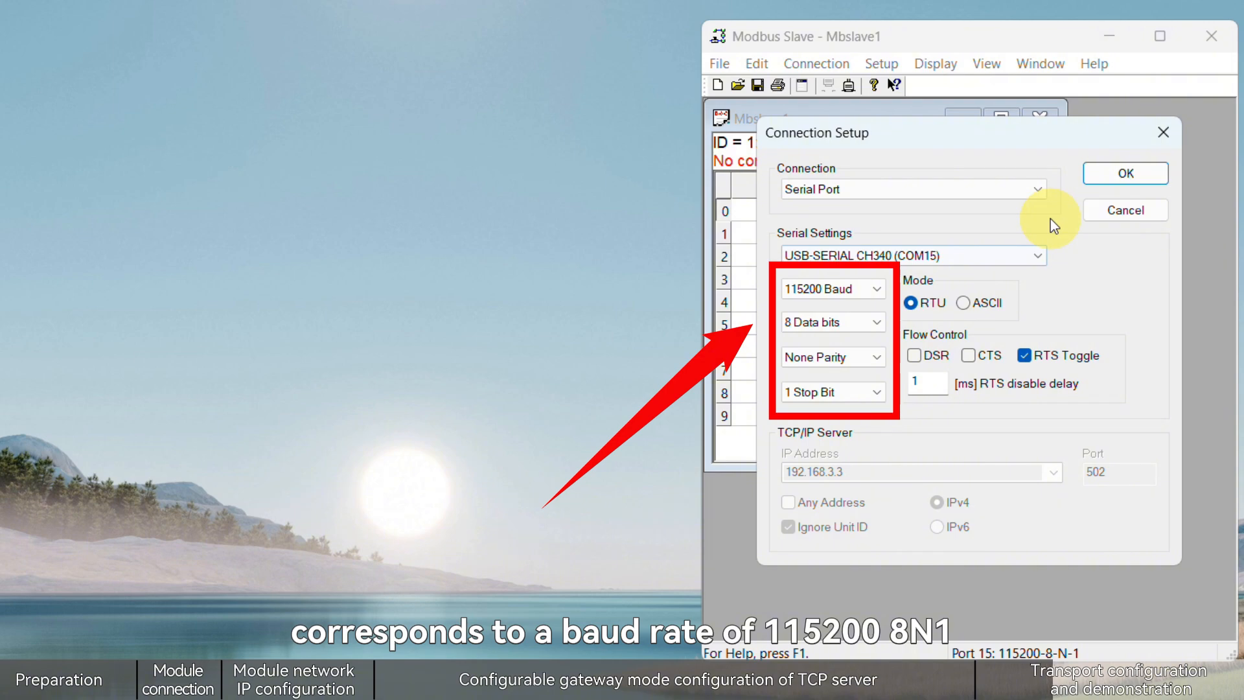
click(1107, 167)
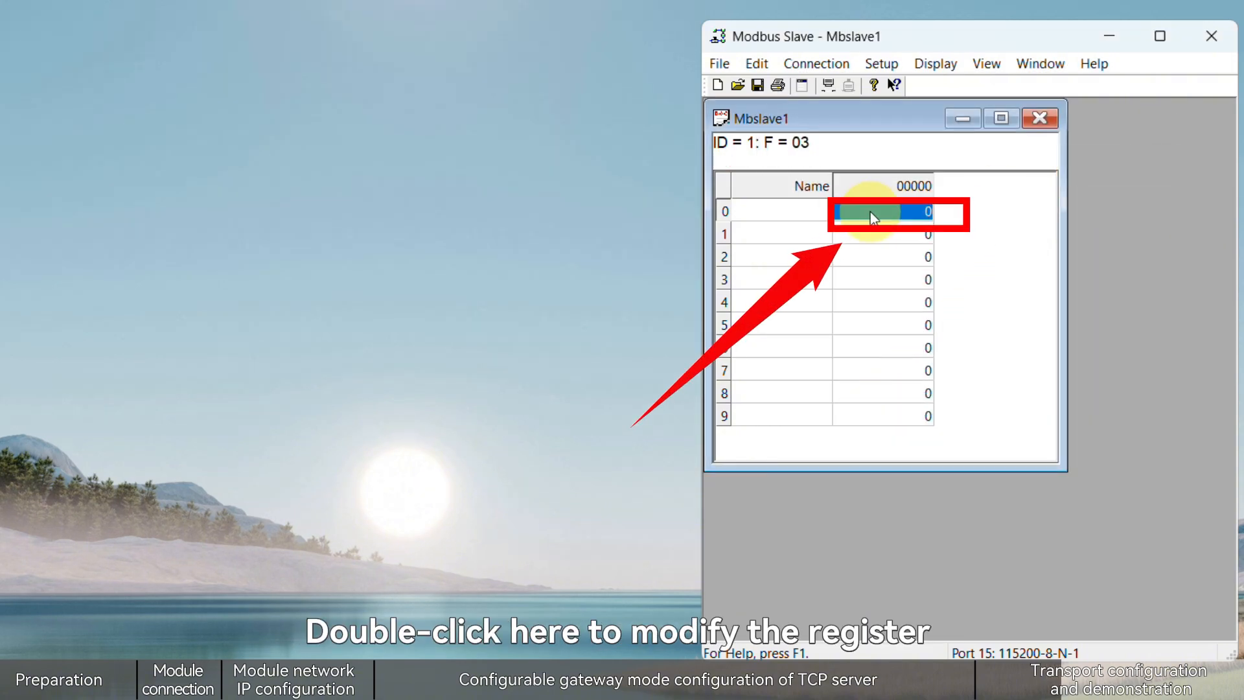
Set the value of register 0 in Mbslave1 to 3.
double_click(872, 216)
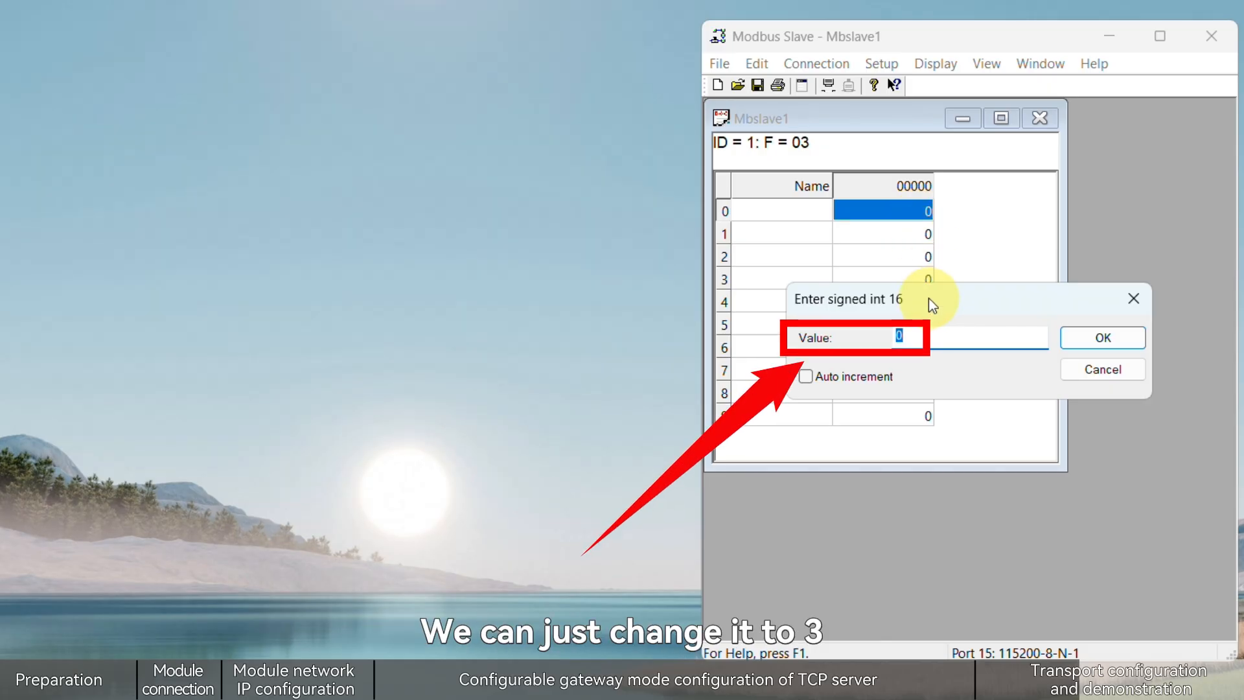
text(3)
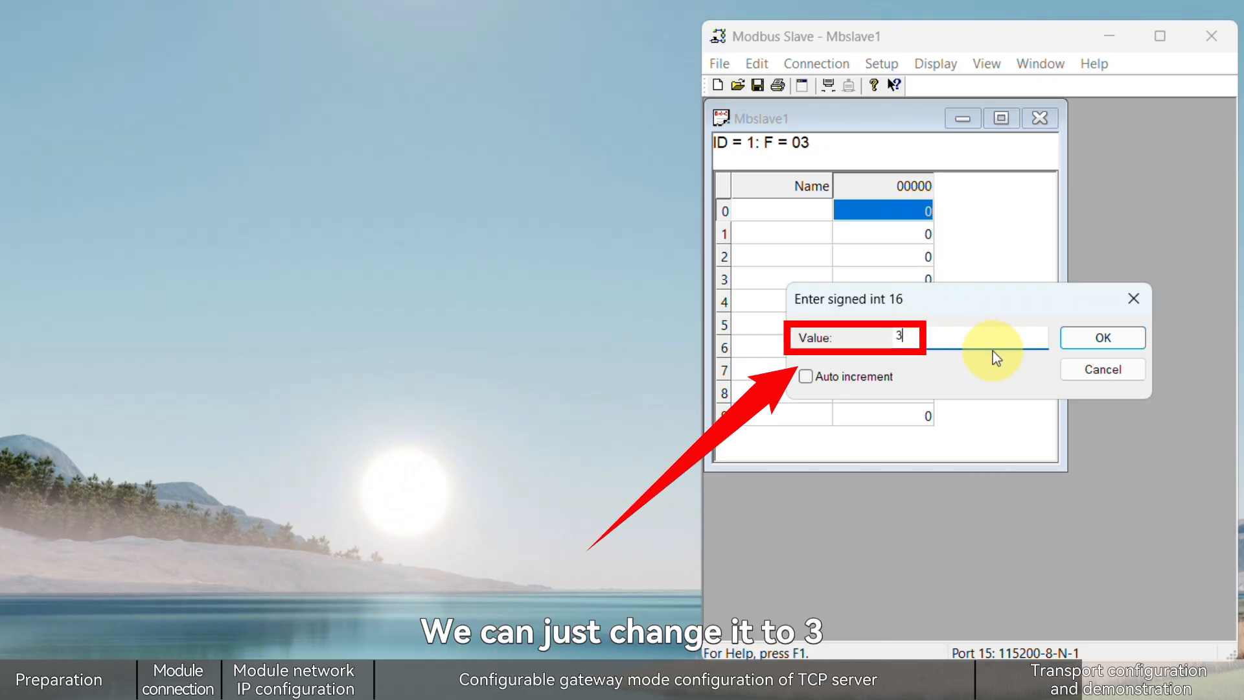
click(1073, 343)
Show the communication traffic window of Modbus Slave and place it below the register table.
click(938, 63)
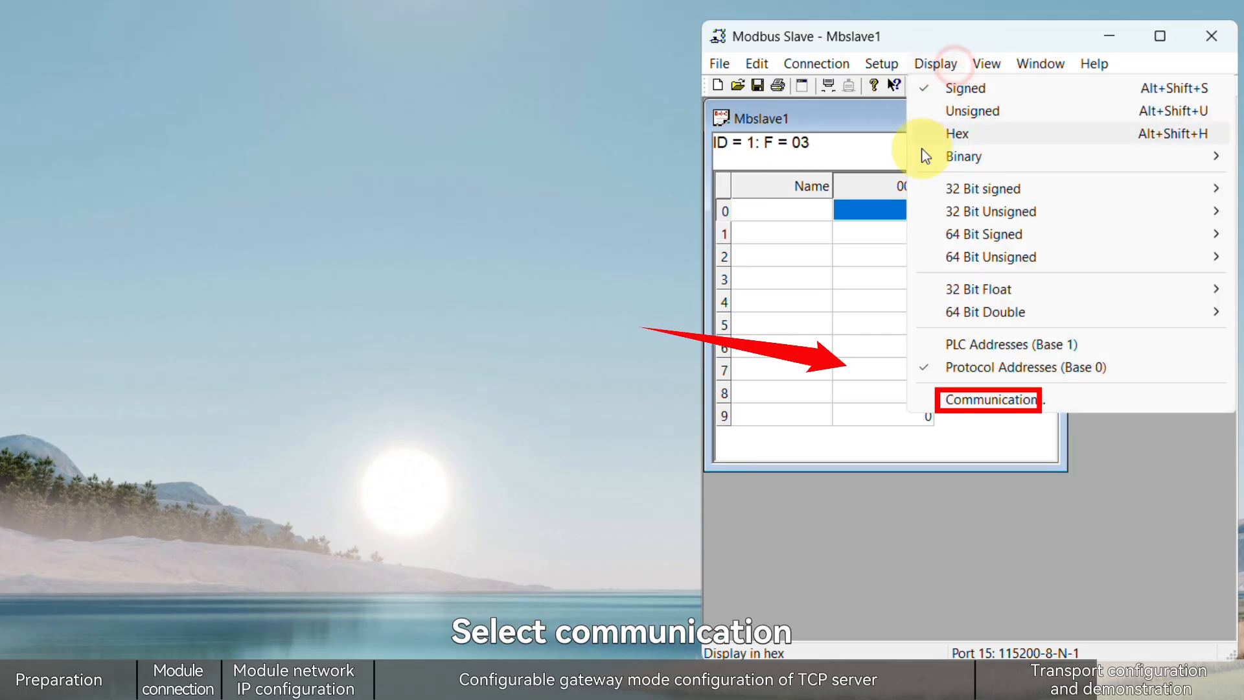
click(998, 401)
drag(914, 90, 924, 479)
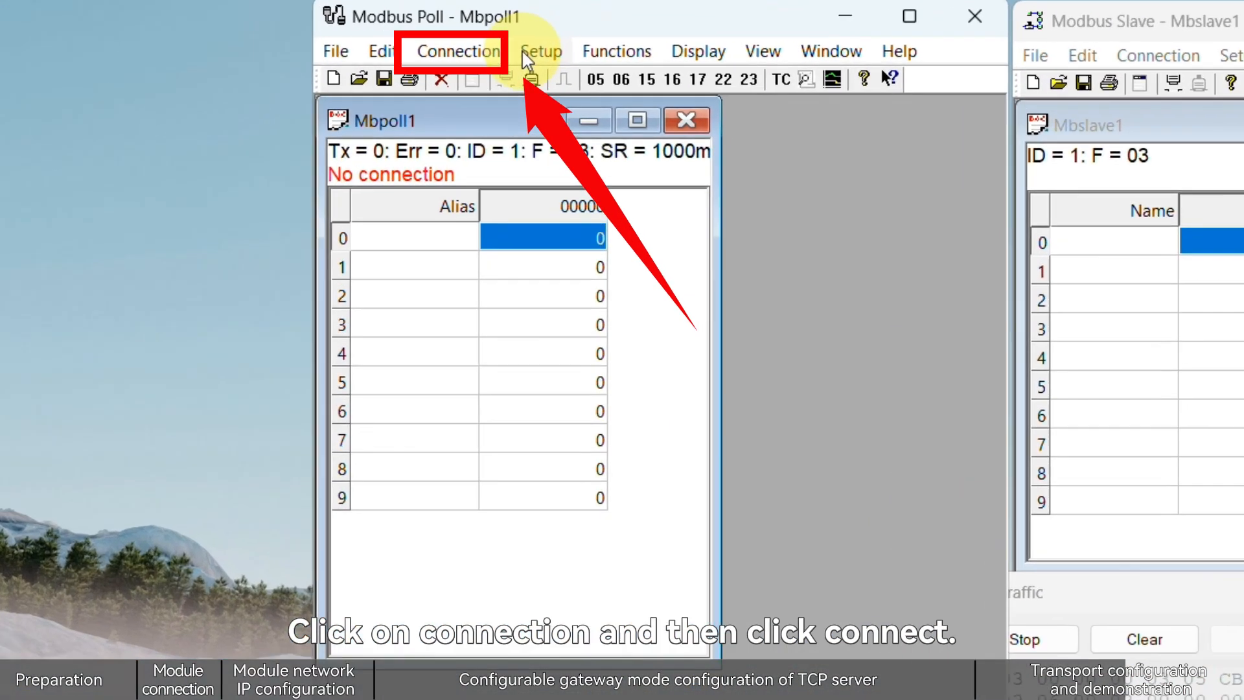
Open the connection setup of Modbus Poll and choose Modbus TCP/IP as the connection type.
click(520, 50)
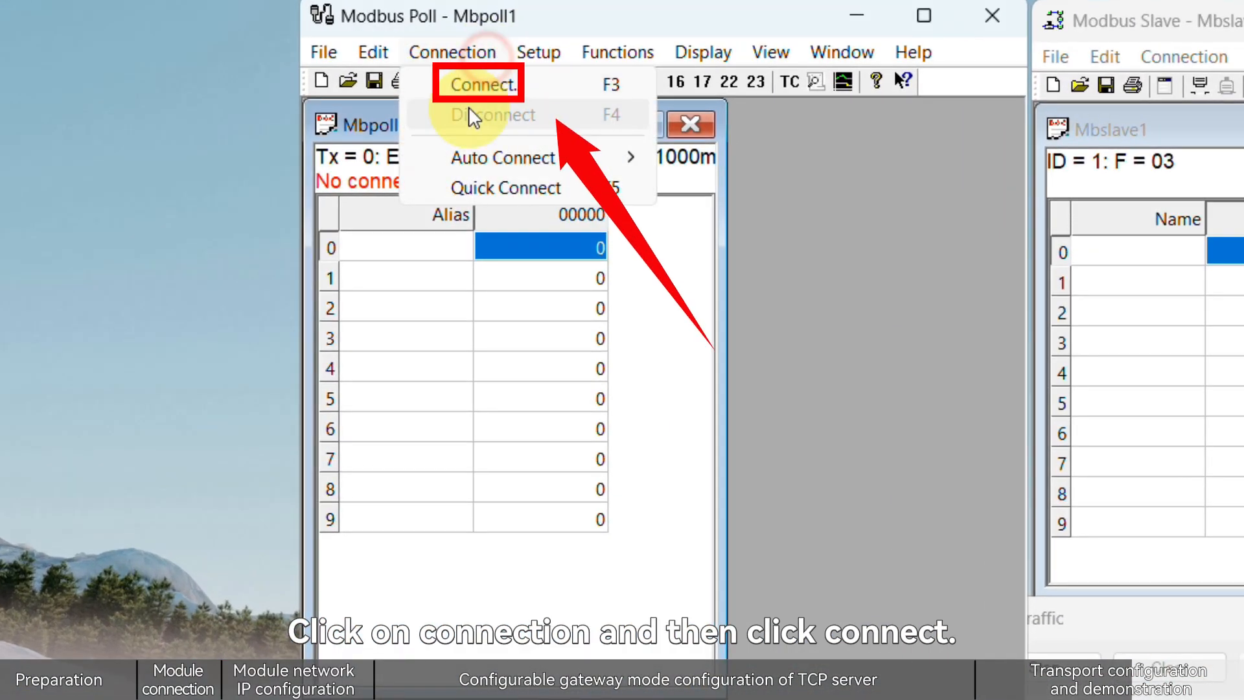
click(478, 88)
click(479, 302)
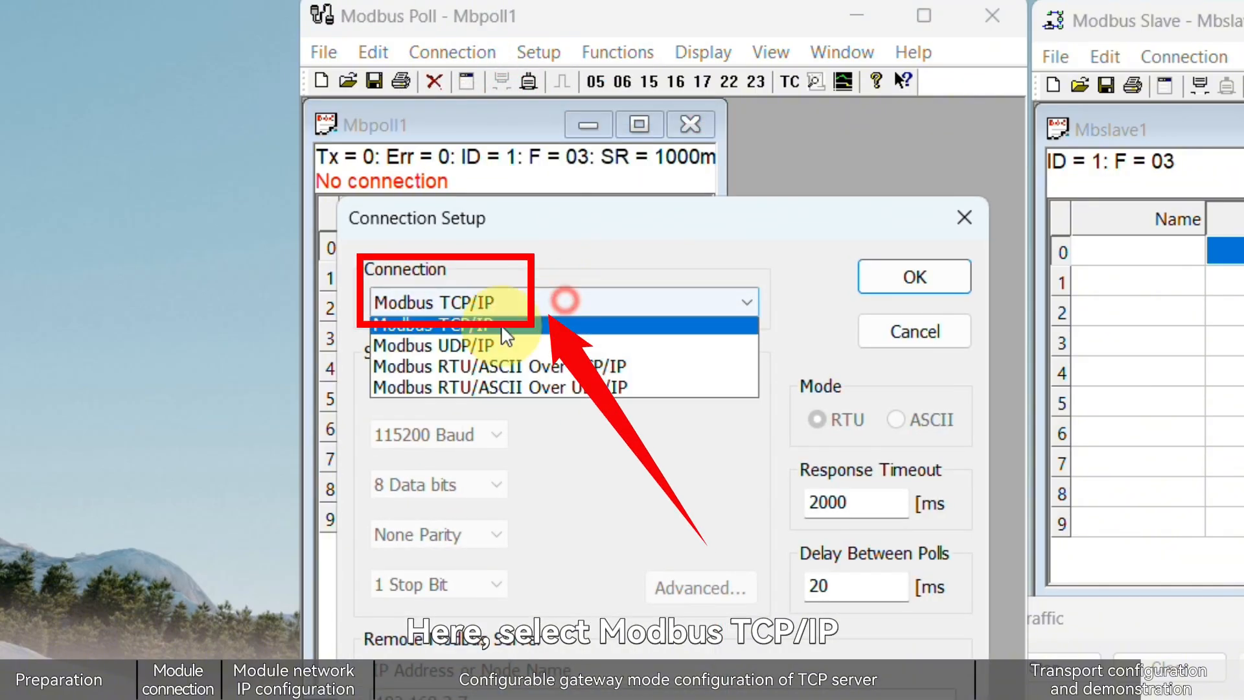
click(433, 350)
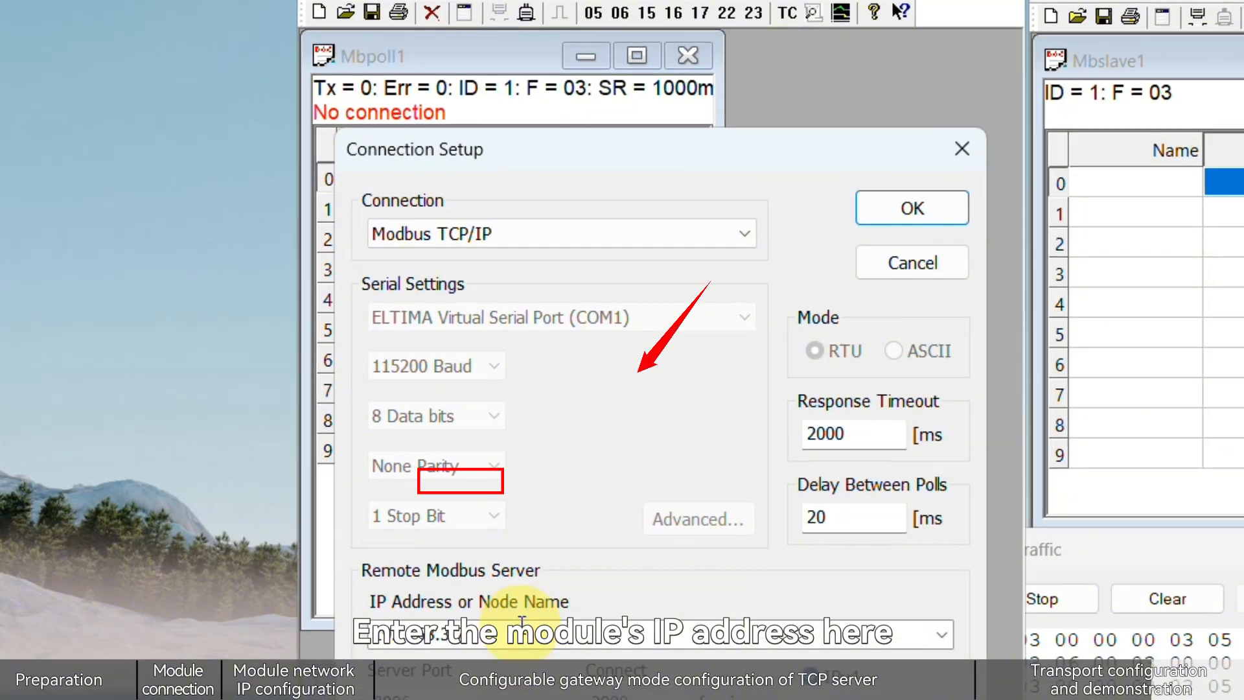
Set the remote Modbus server's IP address to 192.168.3.7 and server port to 8886, and connect.
click(521, 692)
key(ctrl+c)
key(BackSpace)
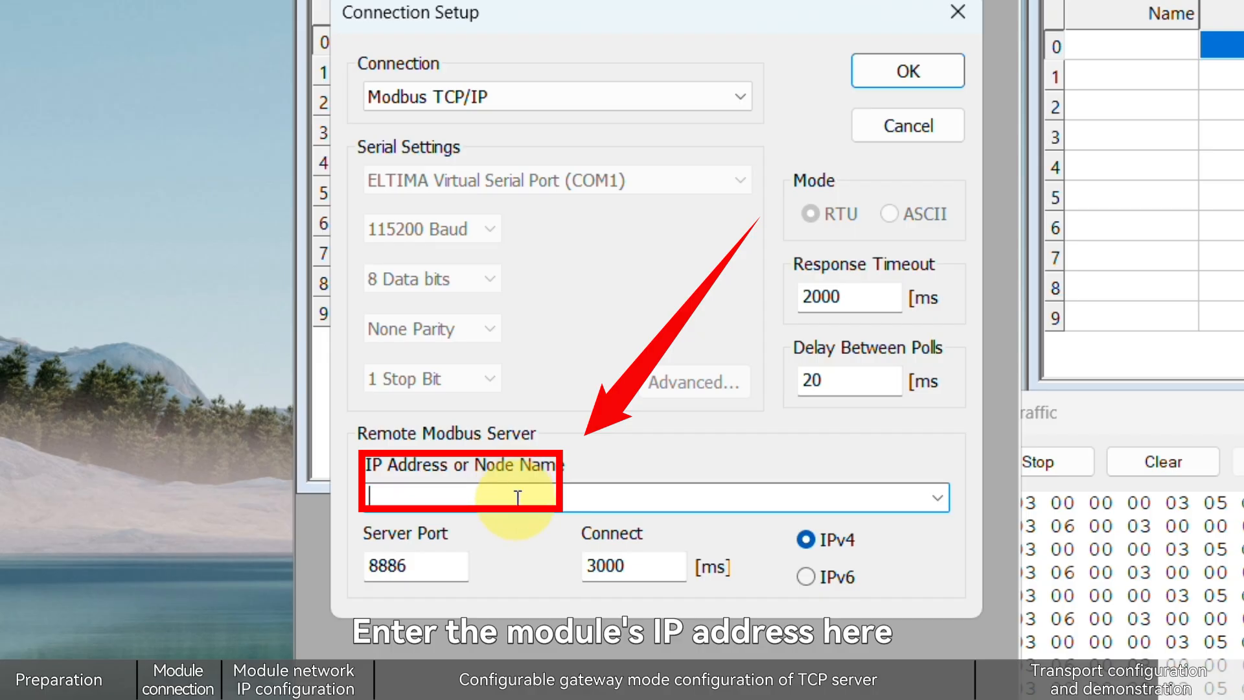
key(ctrl+v)
double_click(435, 573)
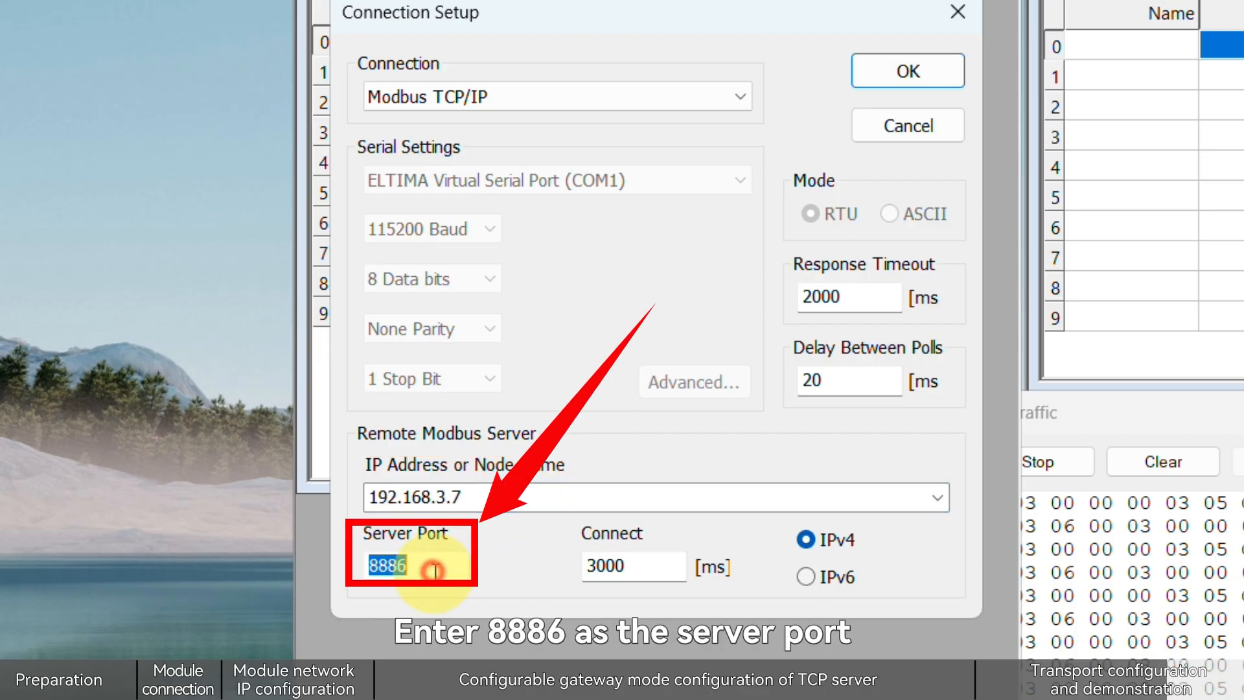
key(BackSpace)
text(8886)
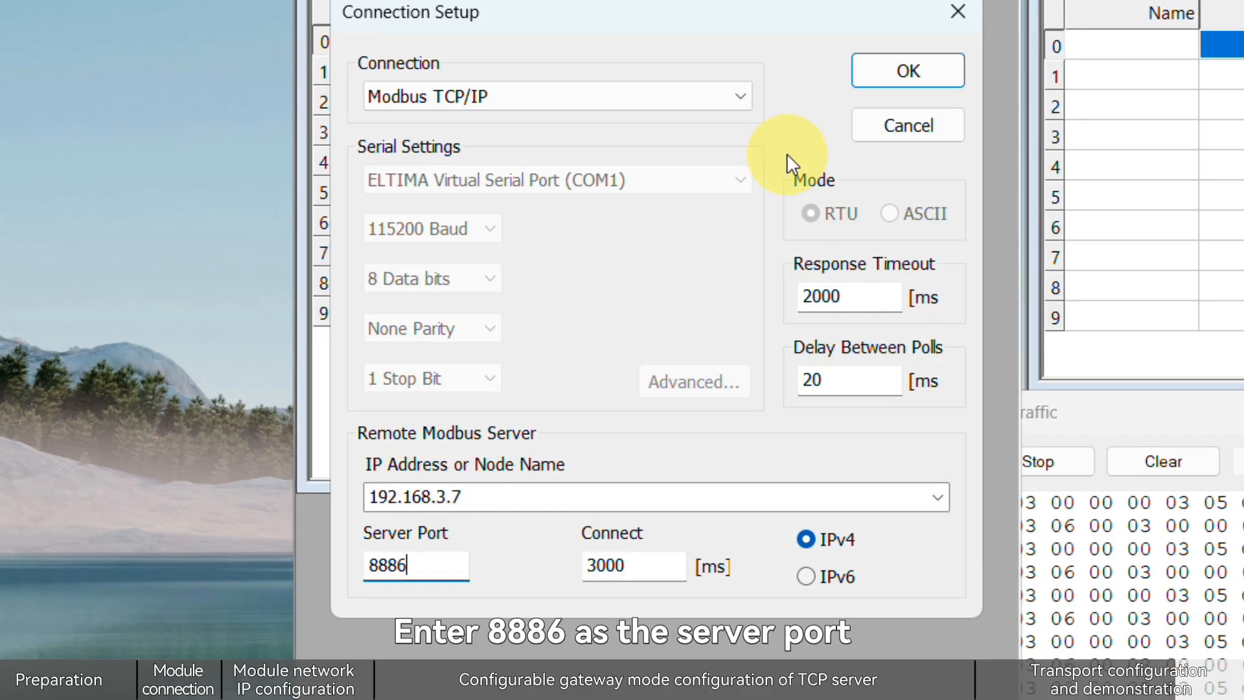
click(935, 65)
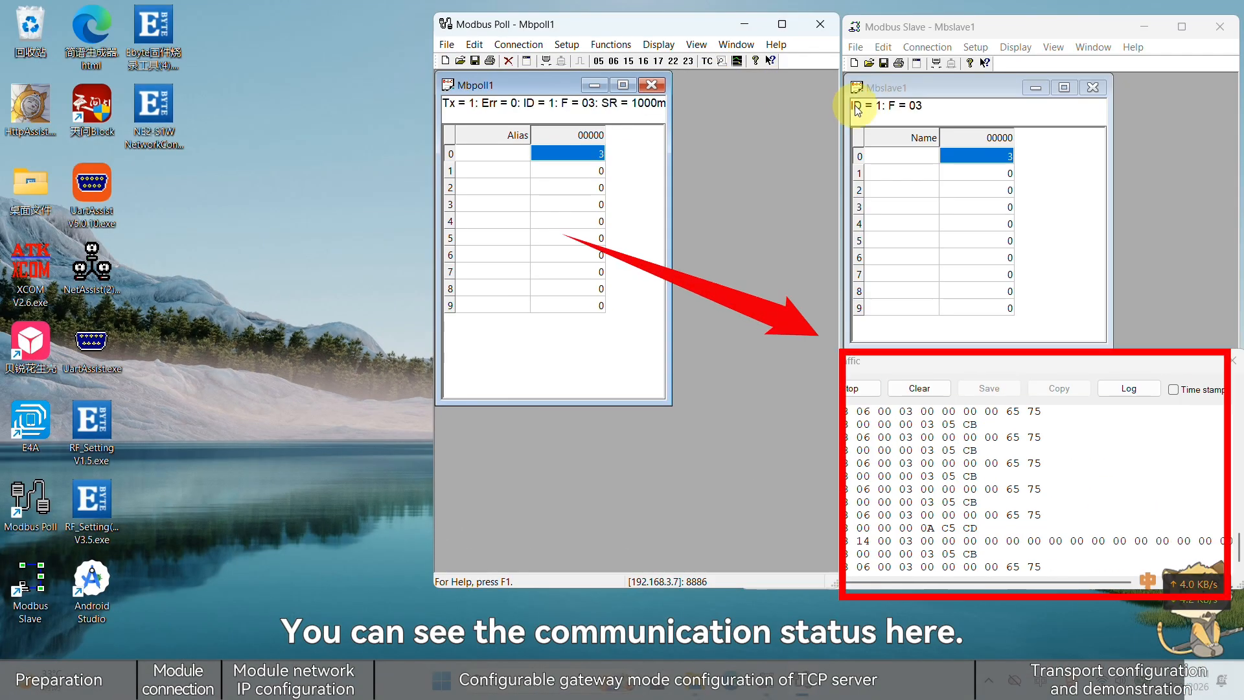
Open a second Modbus Poll window and place it beside the first one, on the side away from Modbus Slave.
click(890, 386)
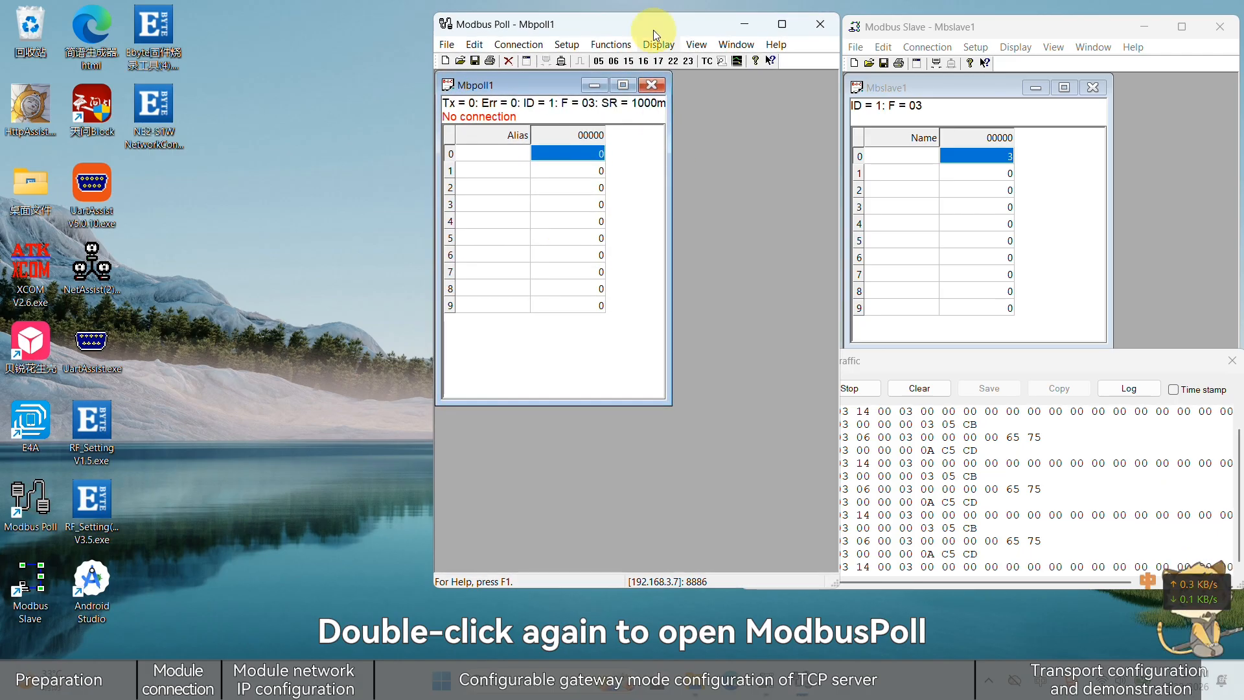
drag(652, 28, 266, 21)
Connect the second Modbus Poll over Modbus TCP/IP to 192.168.3.7 on server port 8886.
click(105, 43)
click(127, 62)
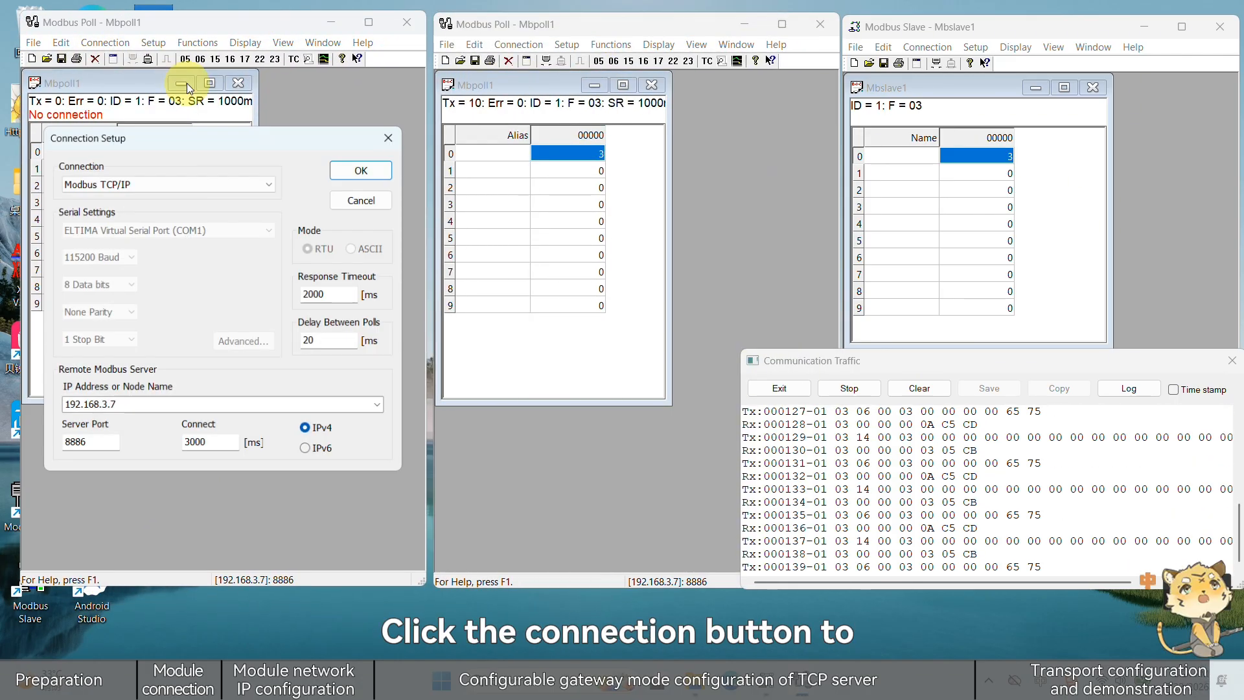
click(172, 183)
click(160, 210)
double_click(166, 404)
click(109, 444)
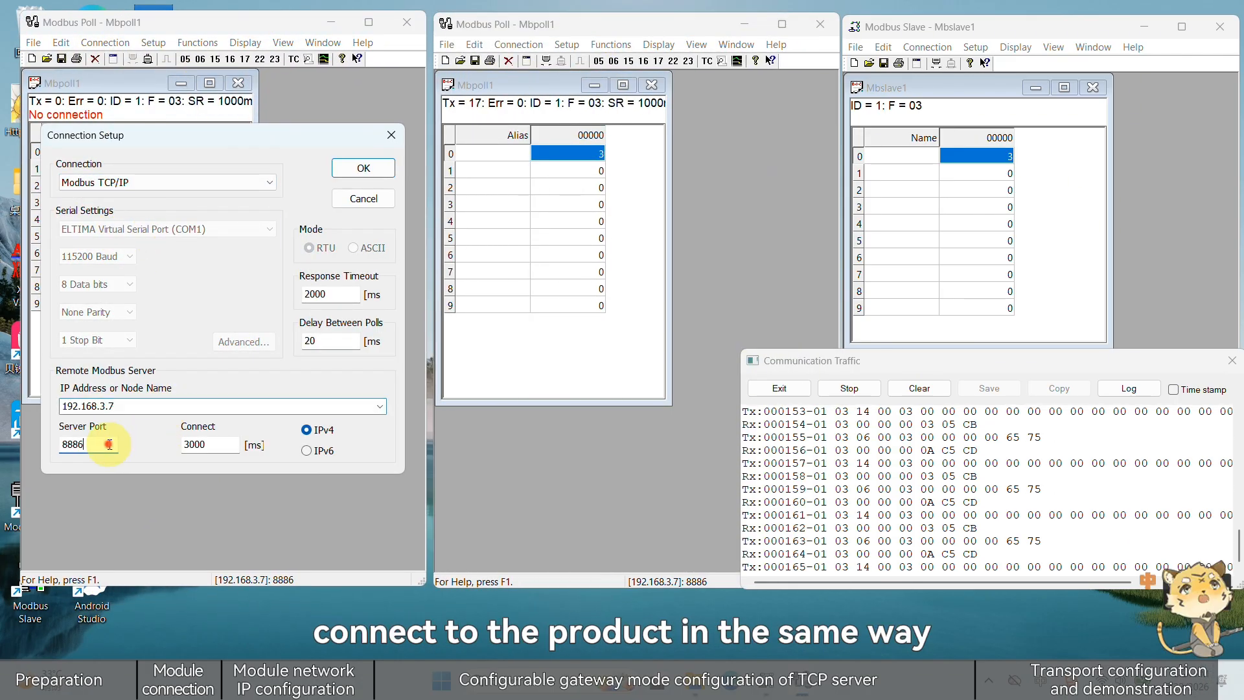
key(Return)
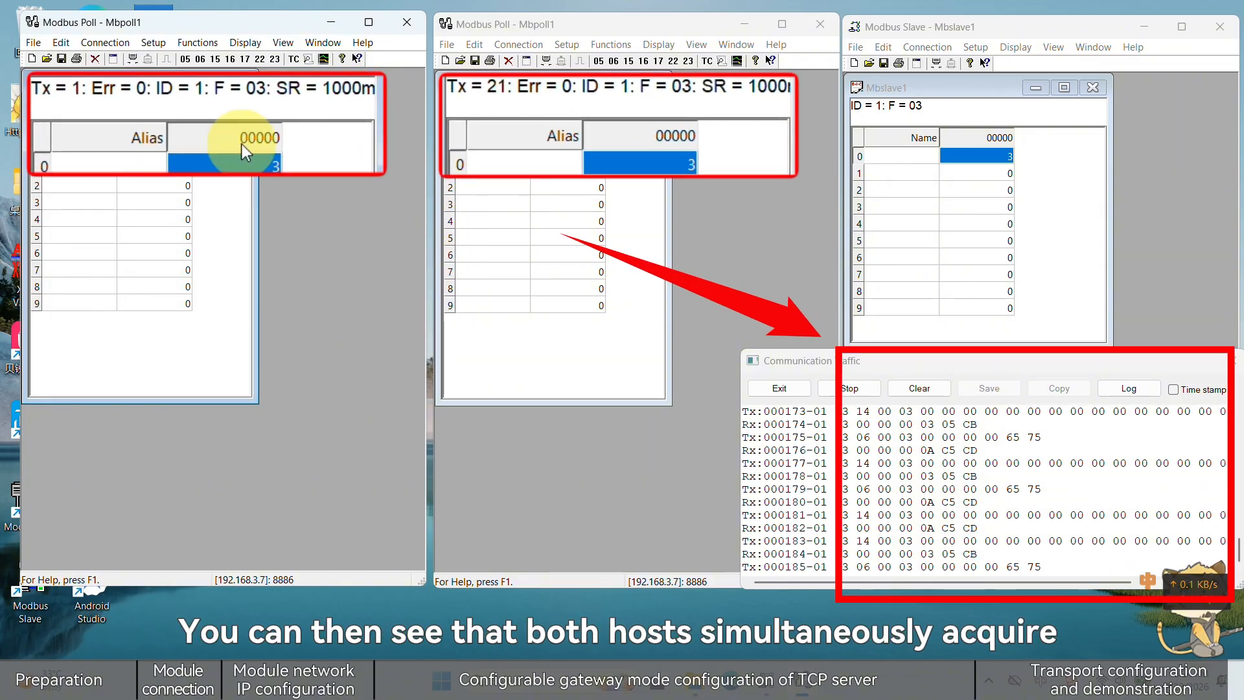